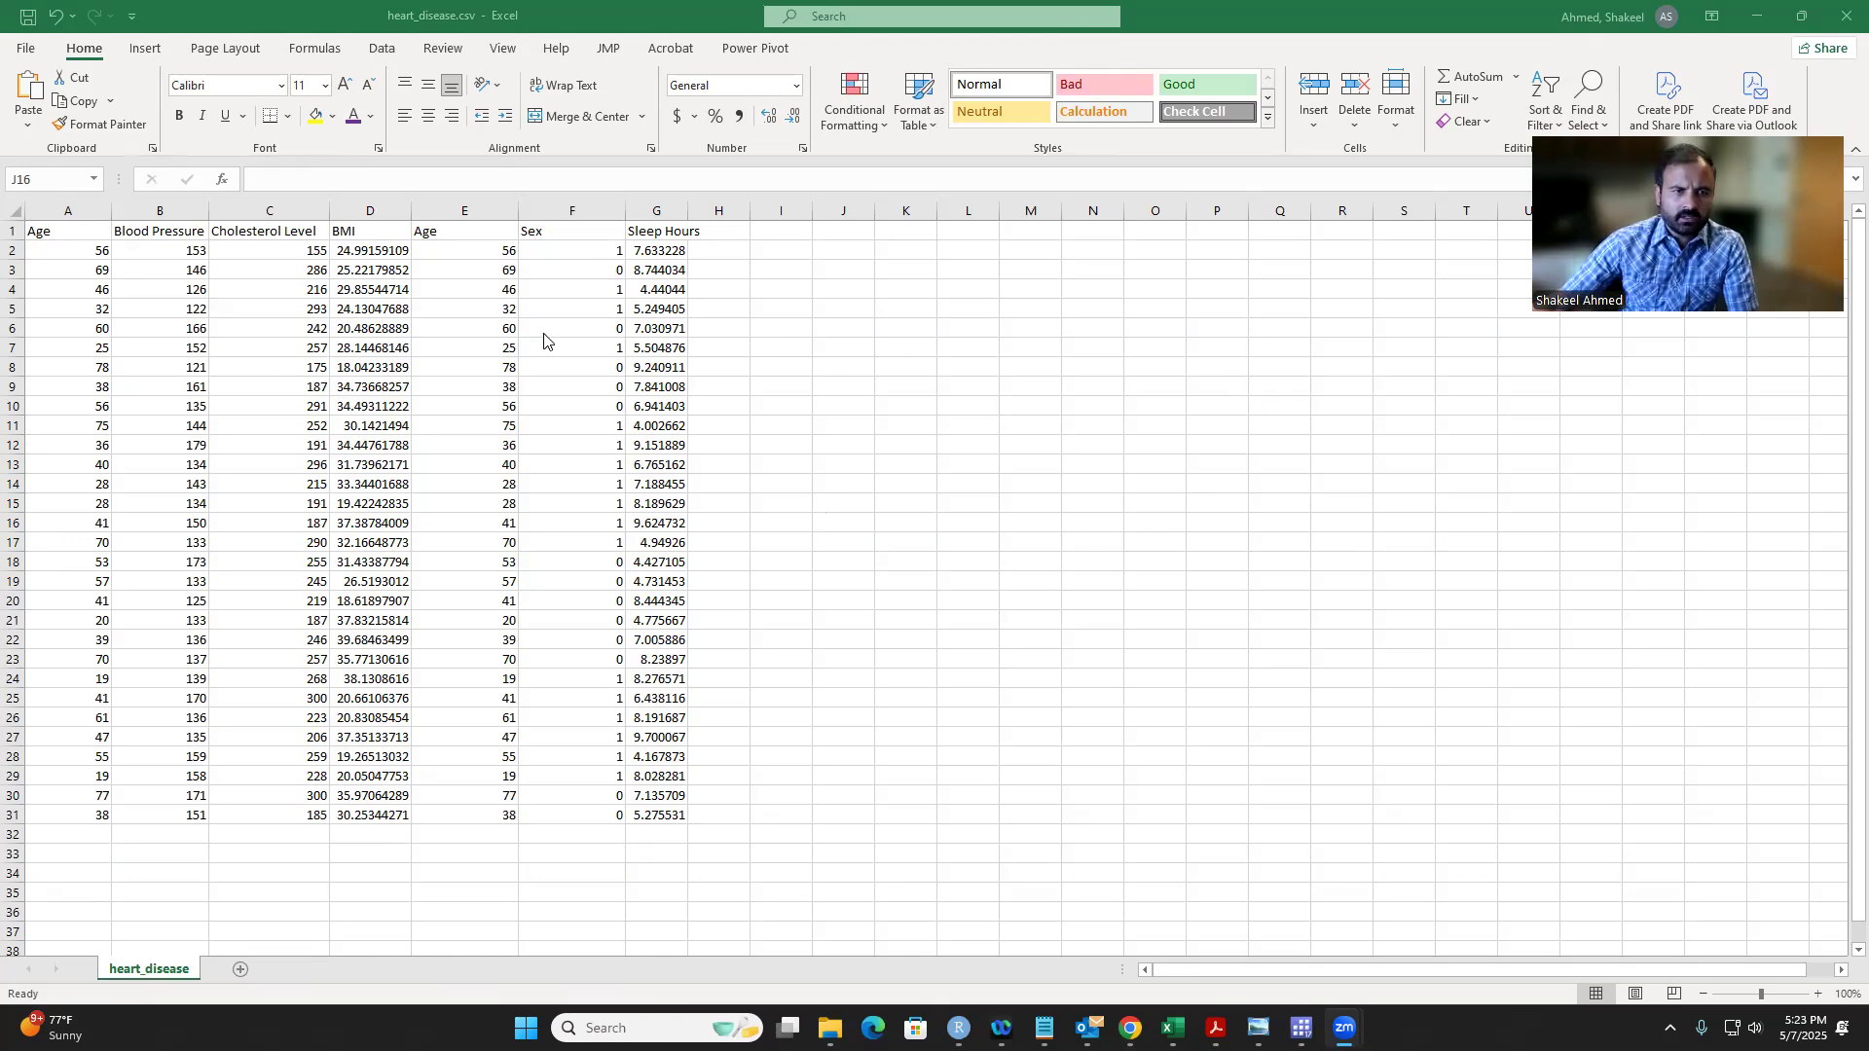
# Step: Review the Blood Pressure values and the second Age column's values in rows 2 to 31
pyautogui.click(194, 243)
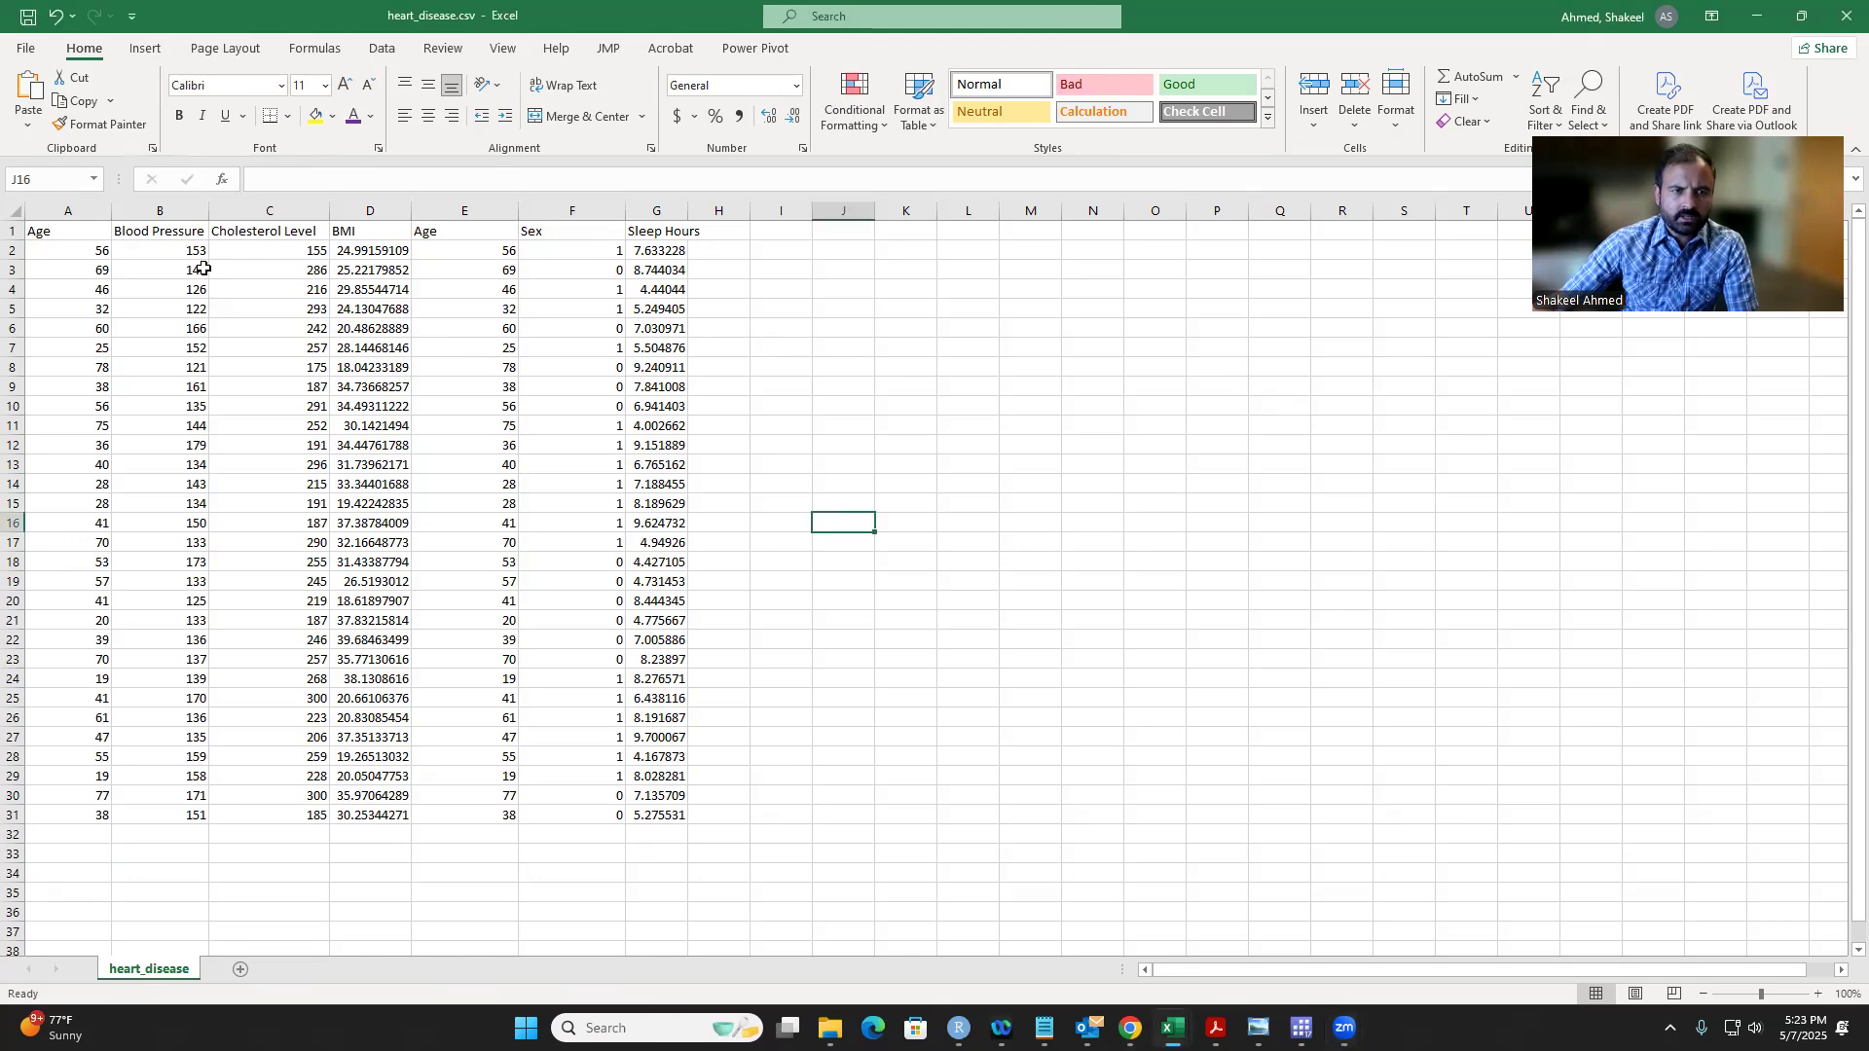
pyautogui.moveTo(188, 245); pyautogui.dragTo(194, 815)
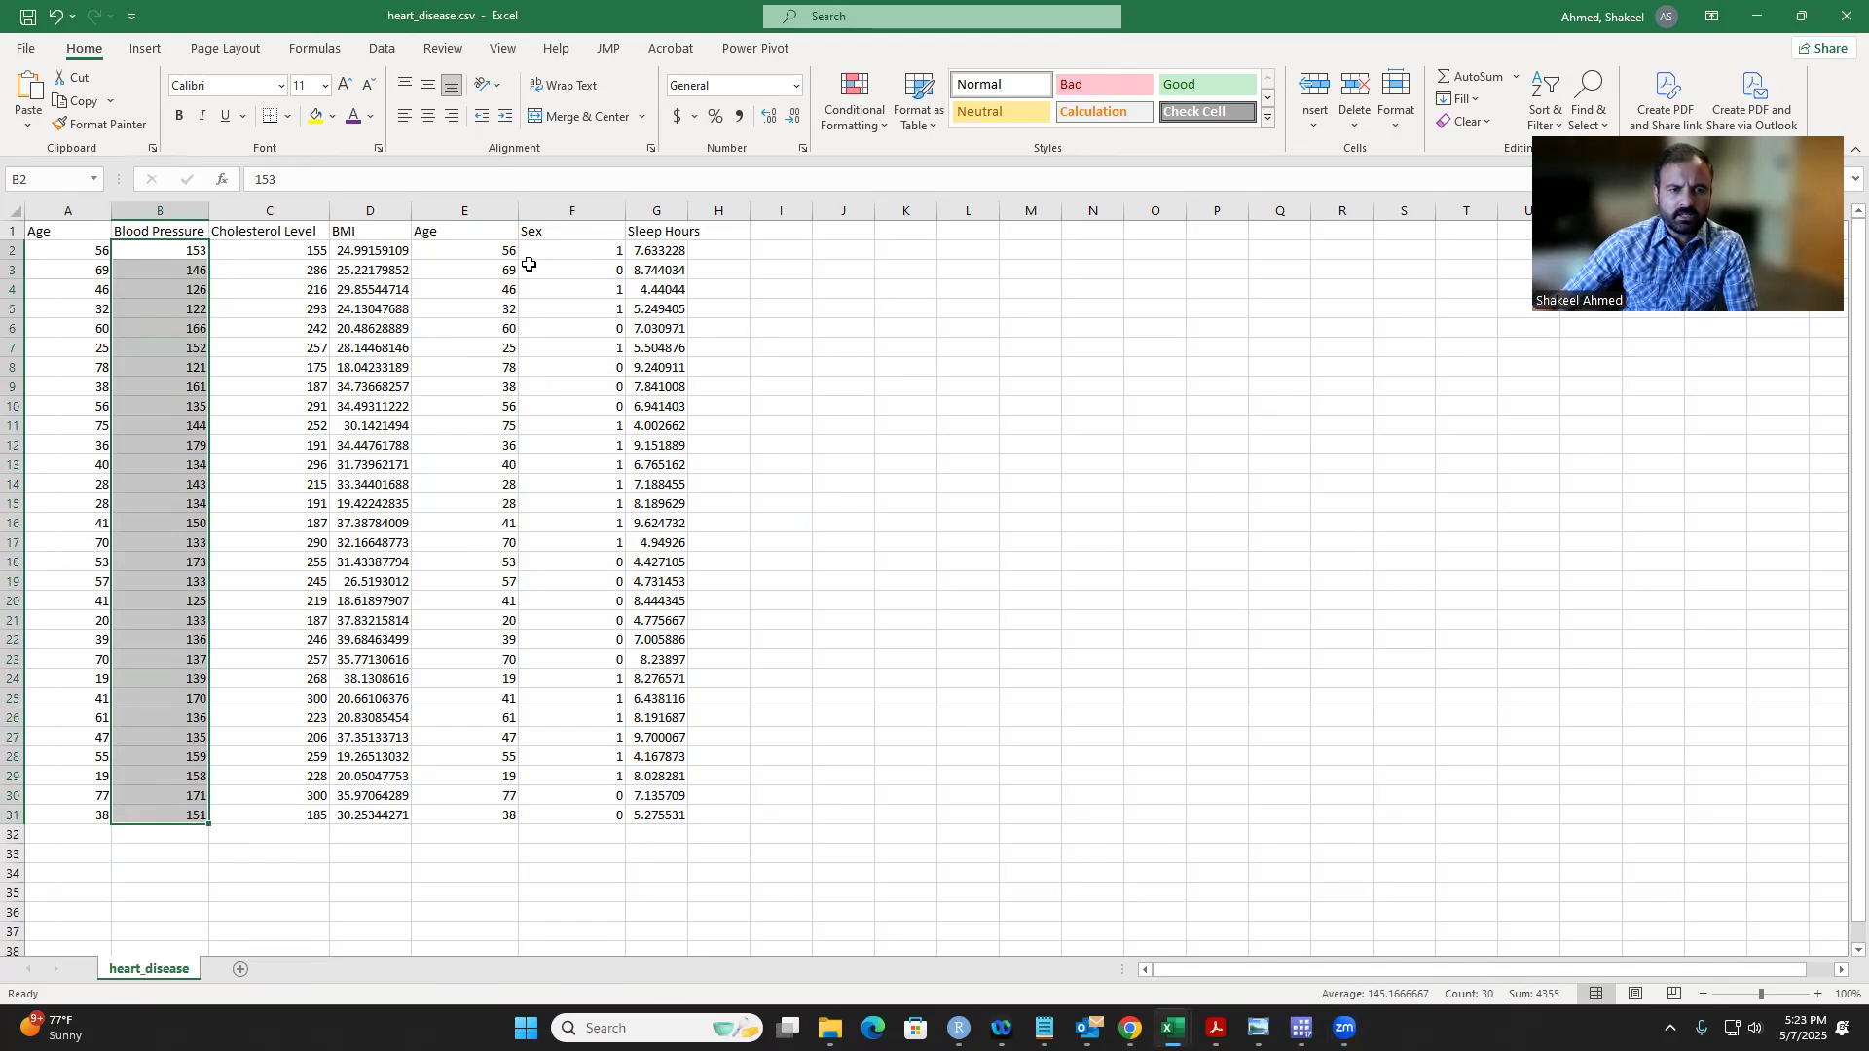
pyautogui.click(486, 328)
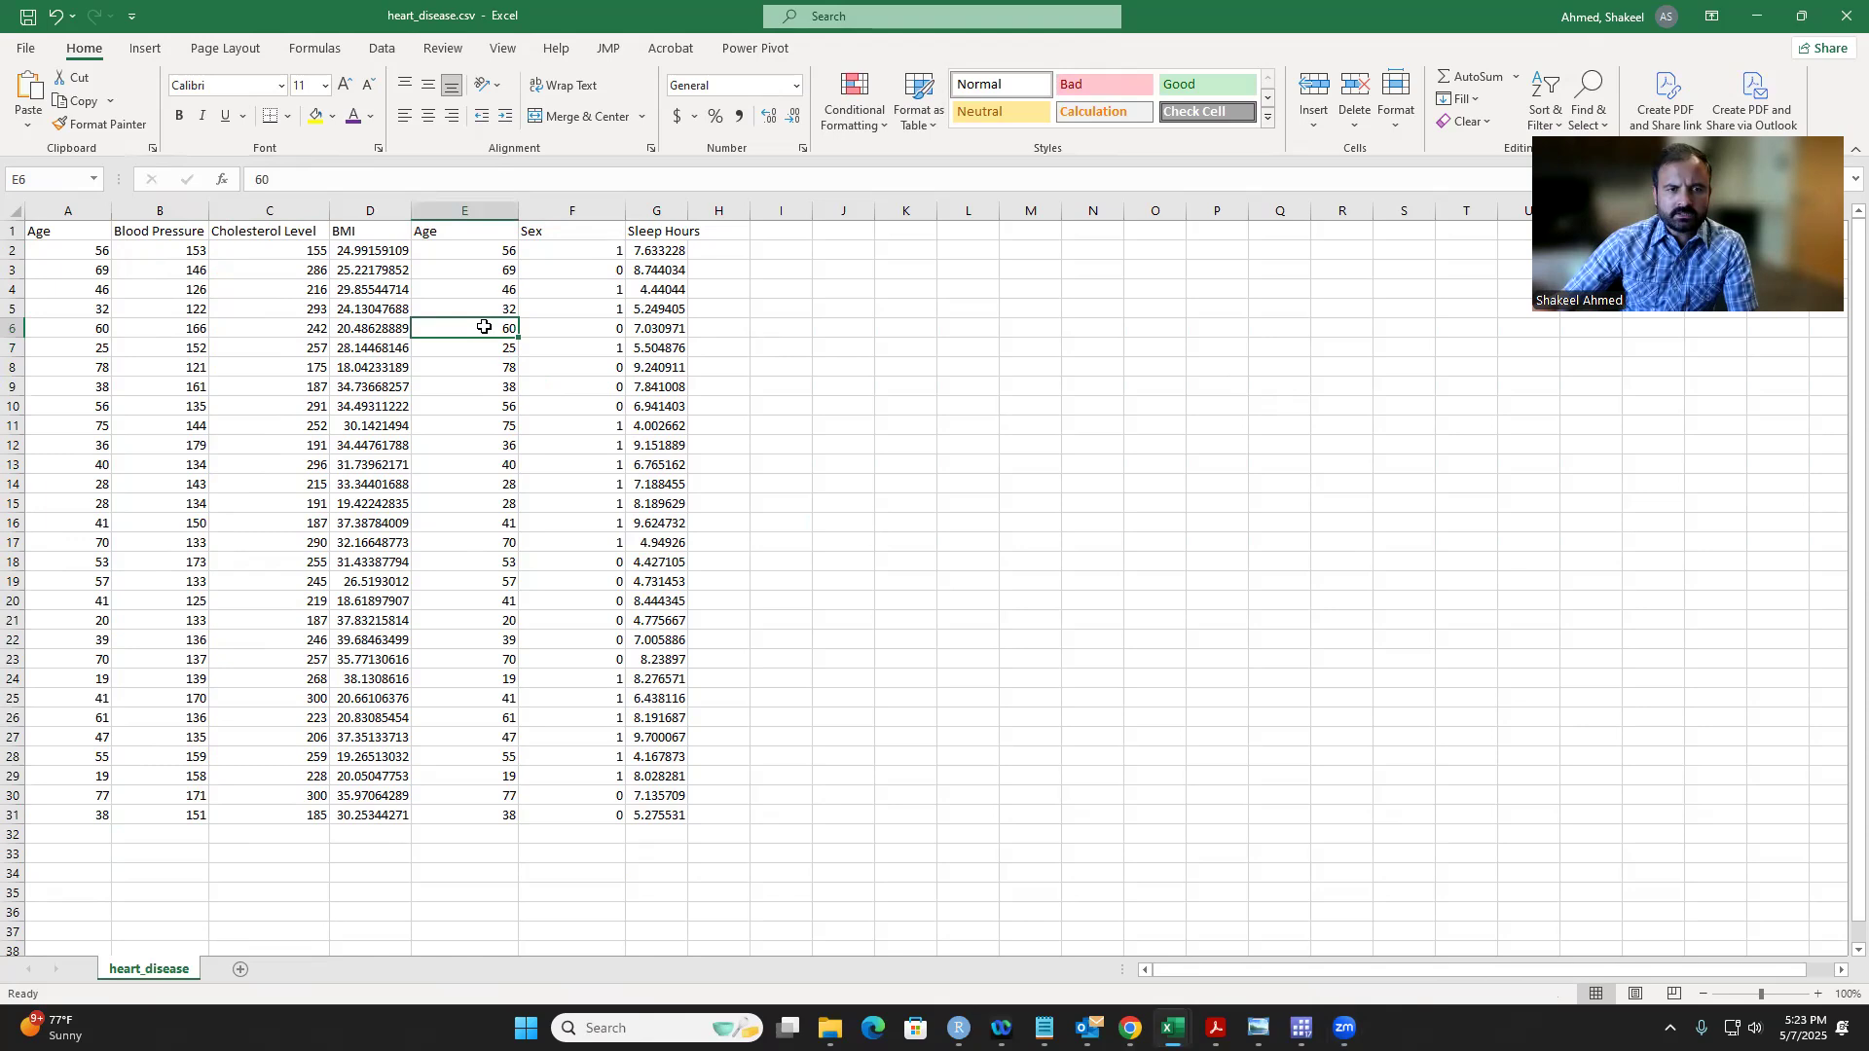
pyautogui.click(462, 248)
pyautogui.press('Down')
pyautogui.press('Down')
pyautogui.moveTo(470, 250); pyautogui.dragTo(480, 814)
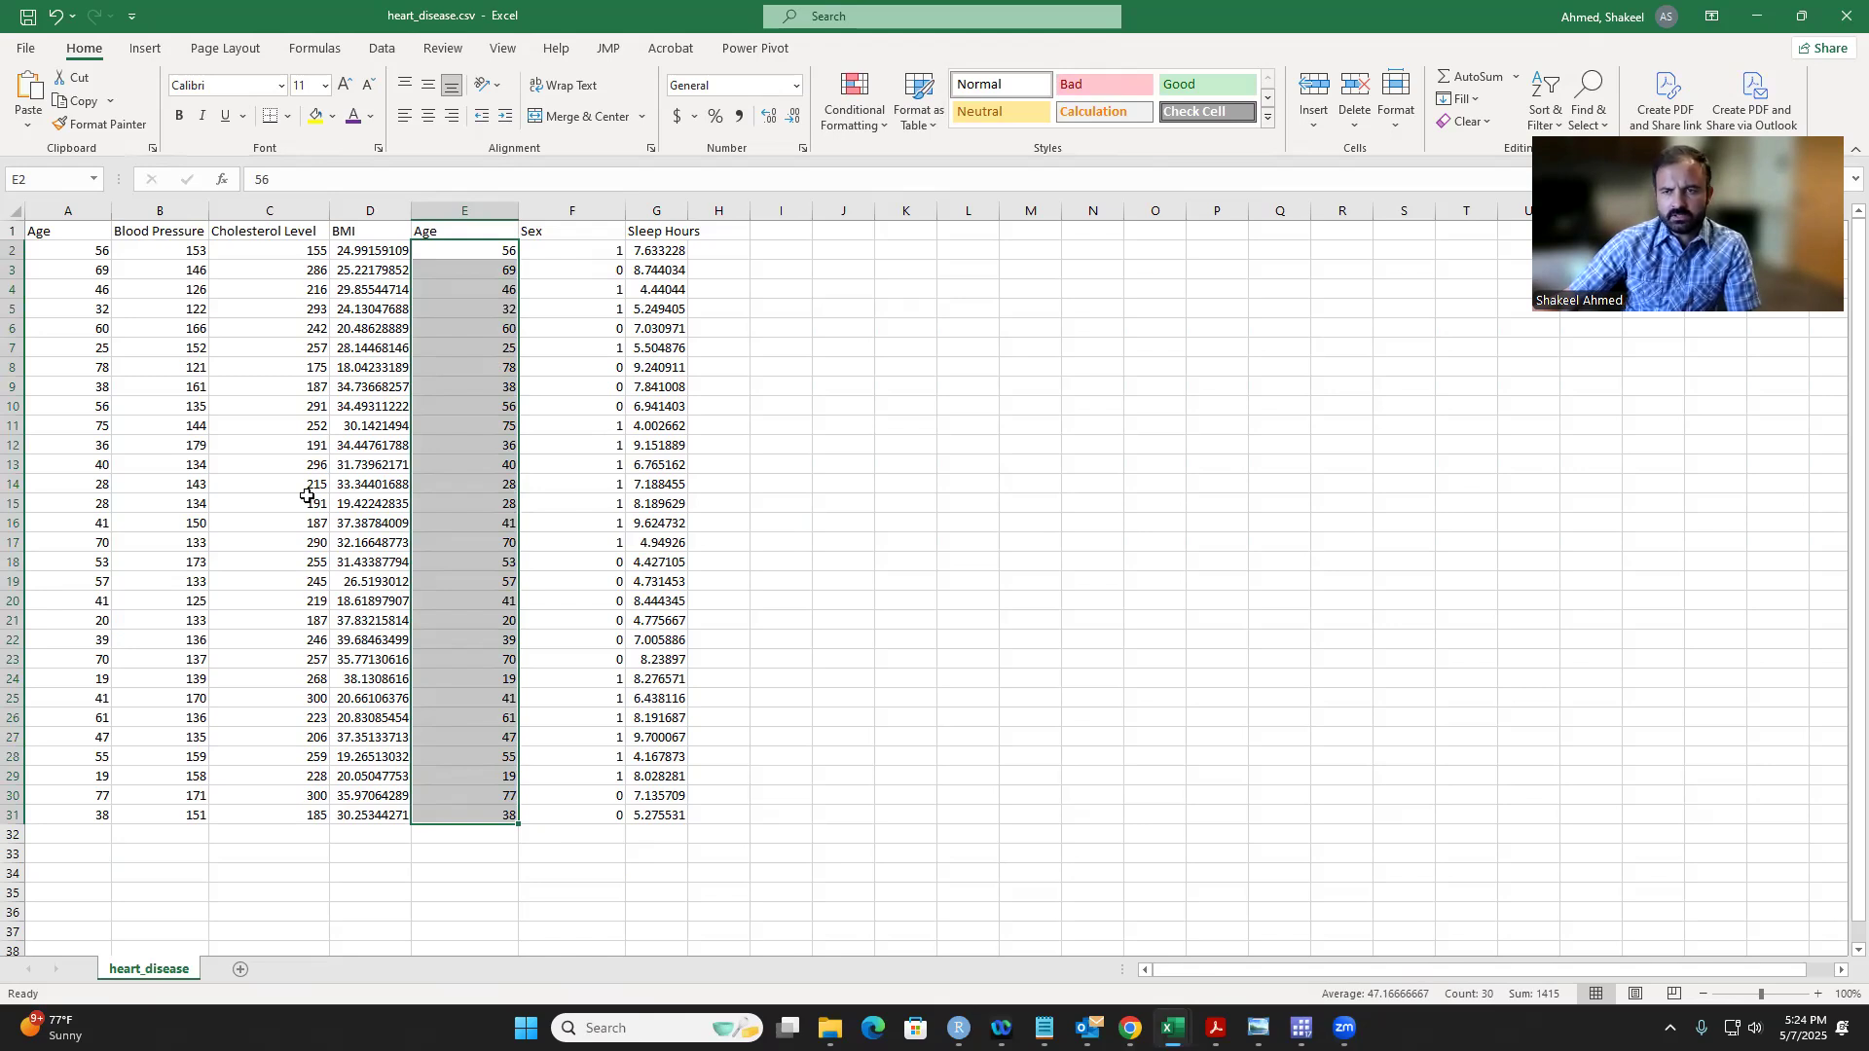
pyautogui.click(334, 384)
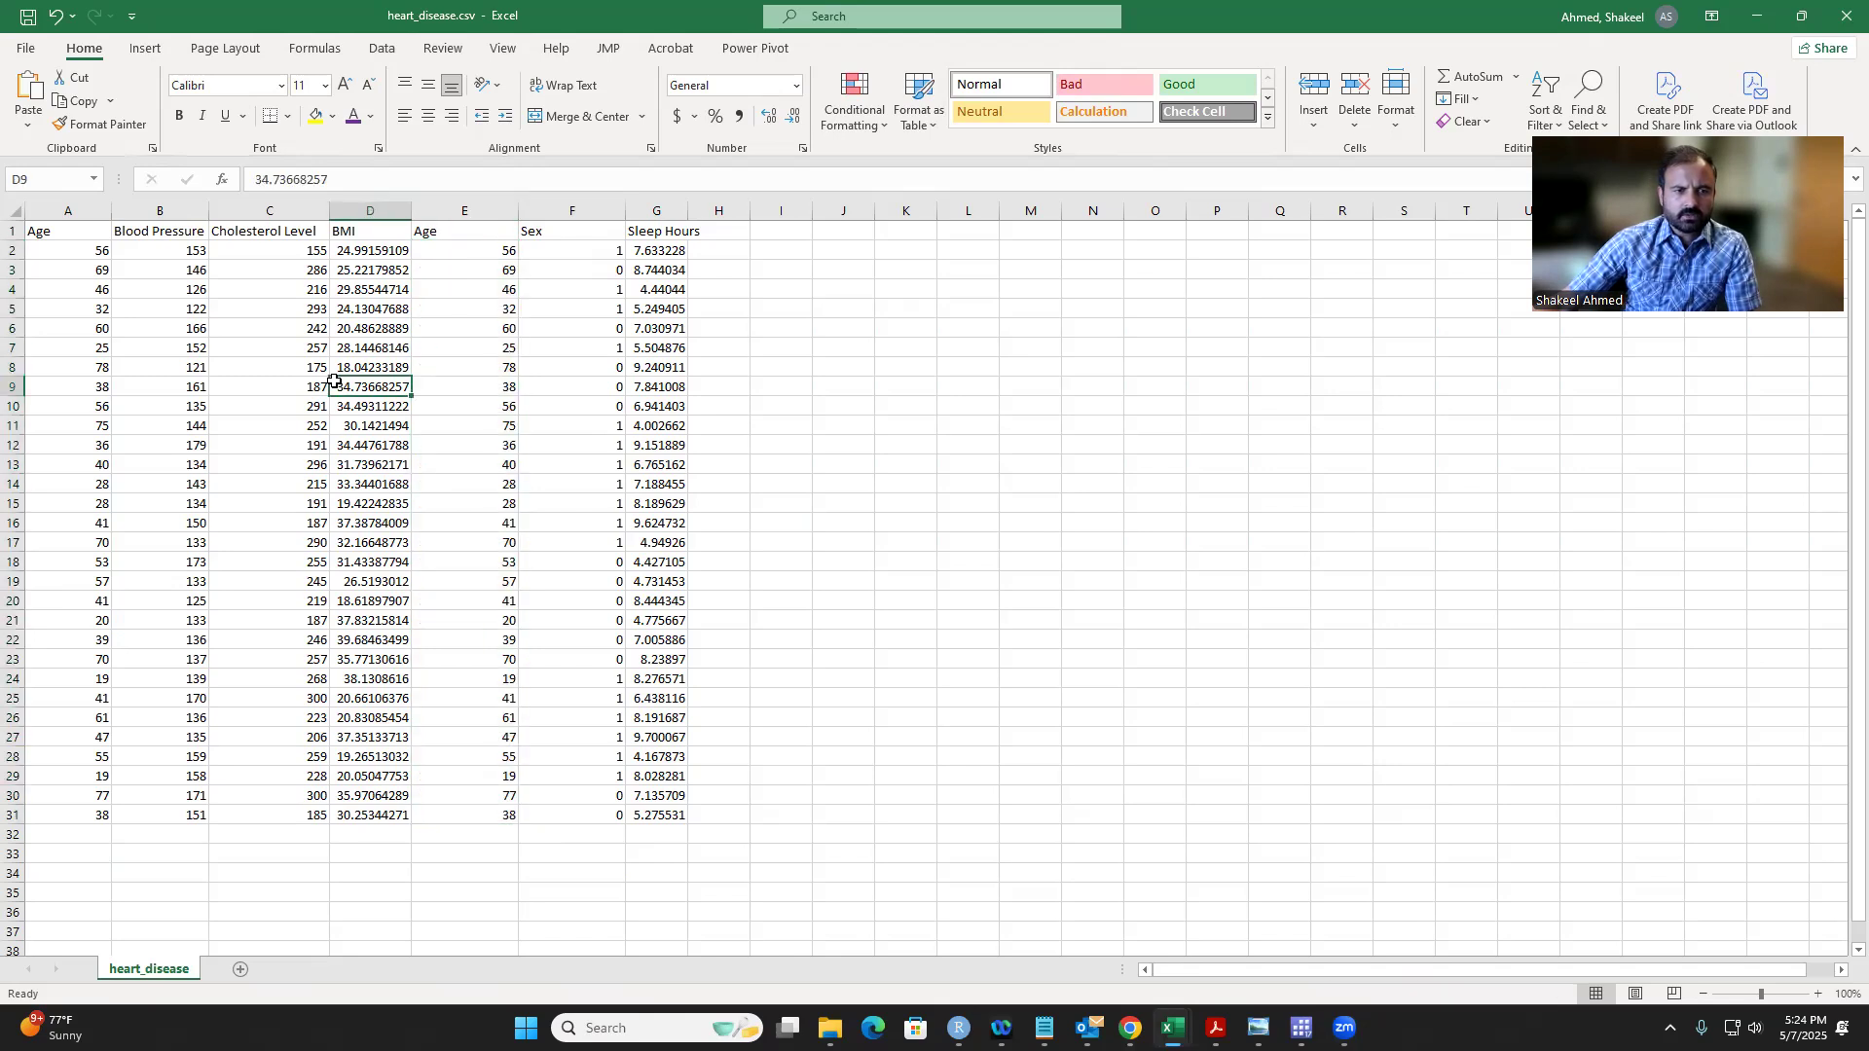
# Step: Start a Regression data analysis and set its Input Y Range to the Blood Pressure cells $B$2:$B$30
pyautogui.click(377, 48)
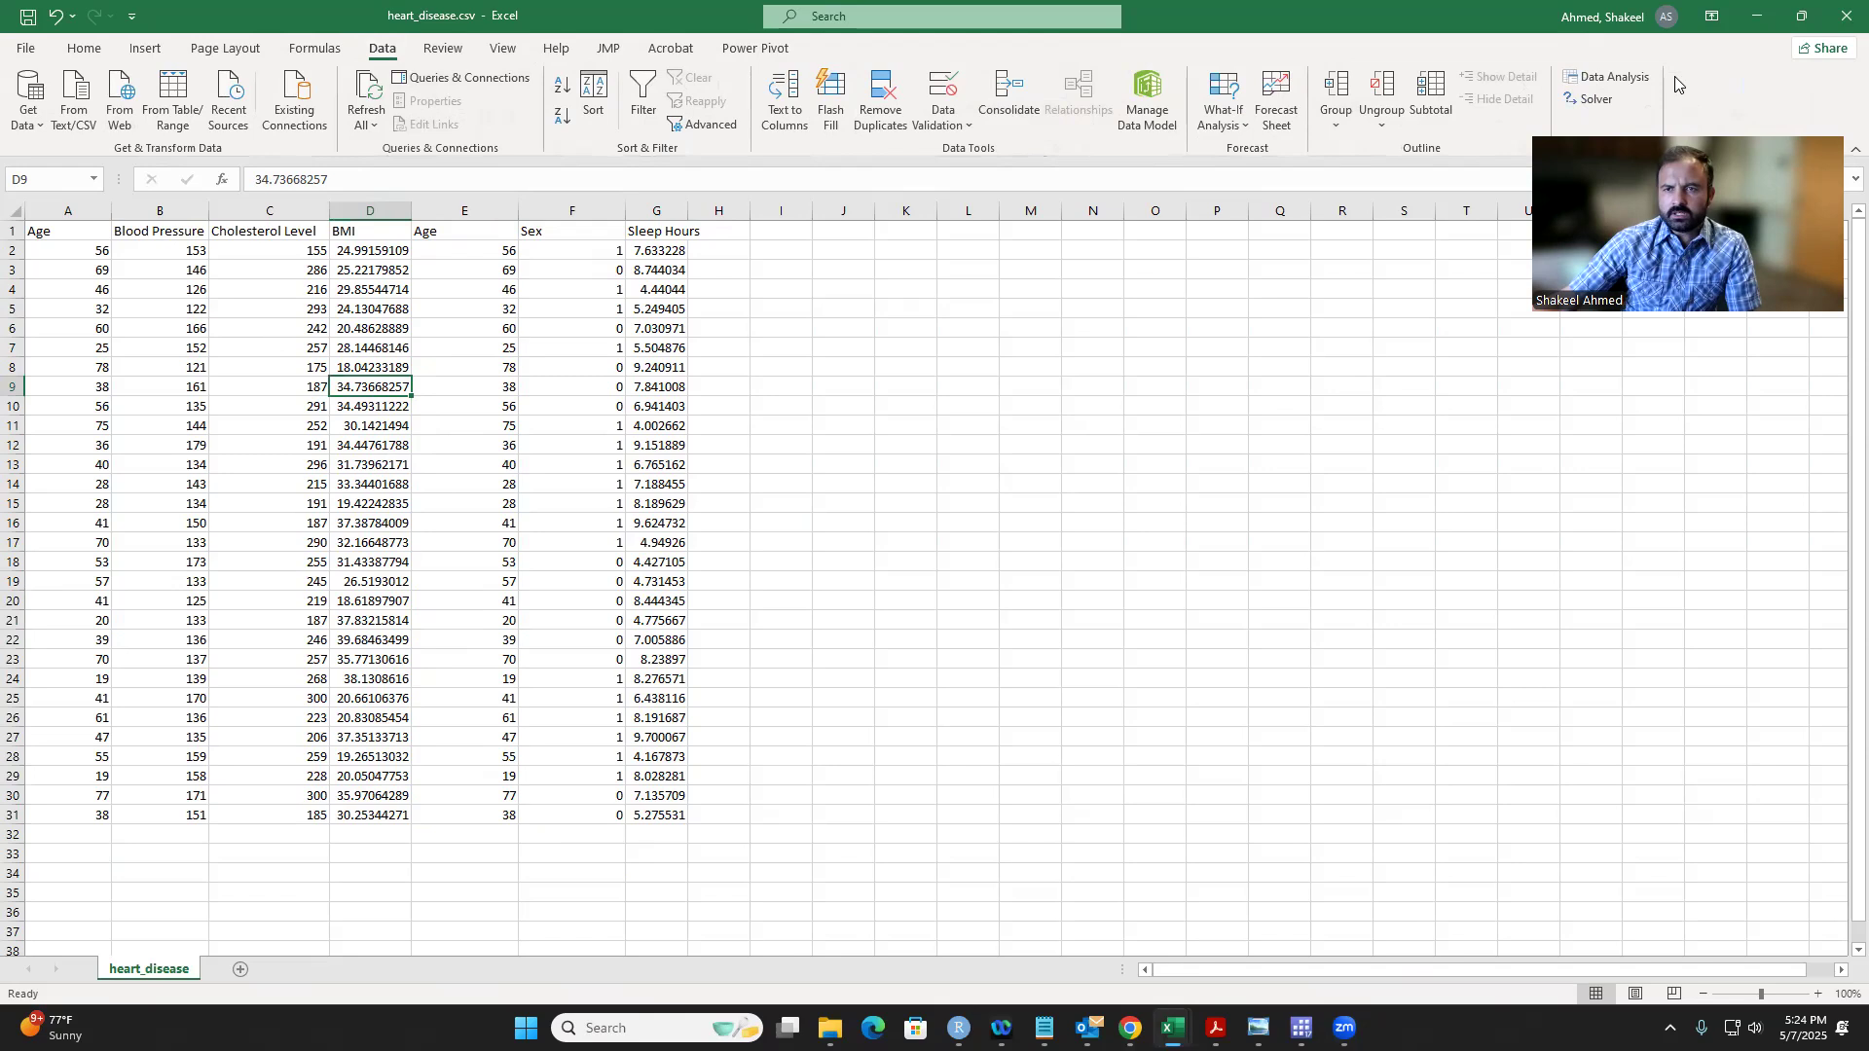
pyautogui.click(1633, 80)
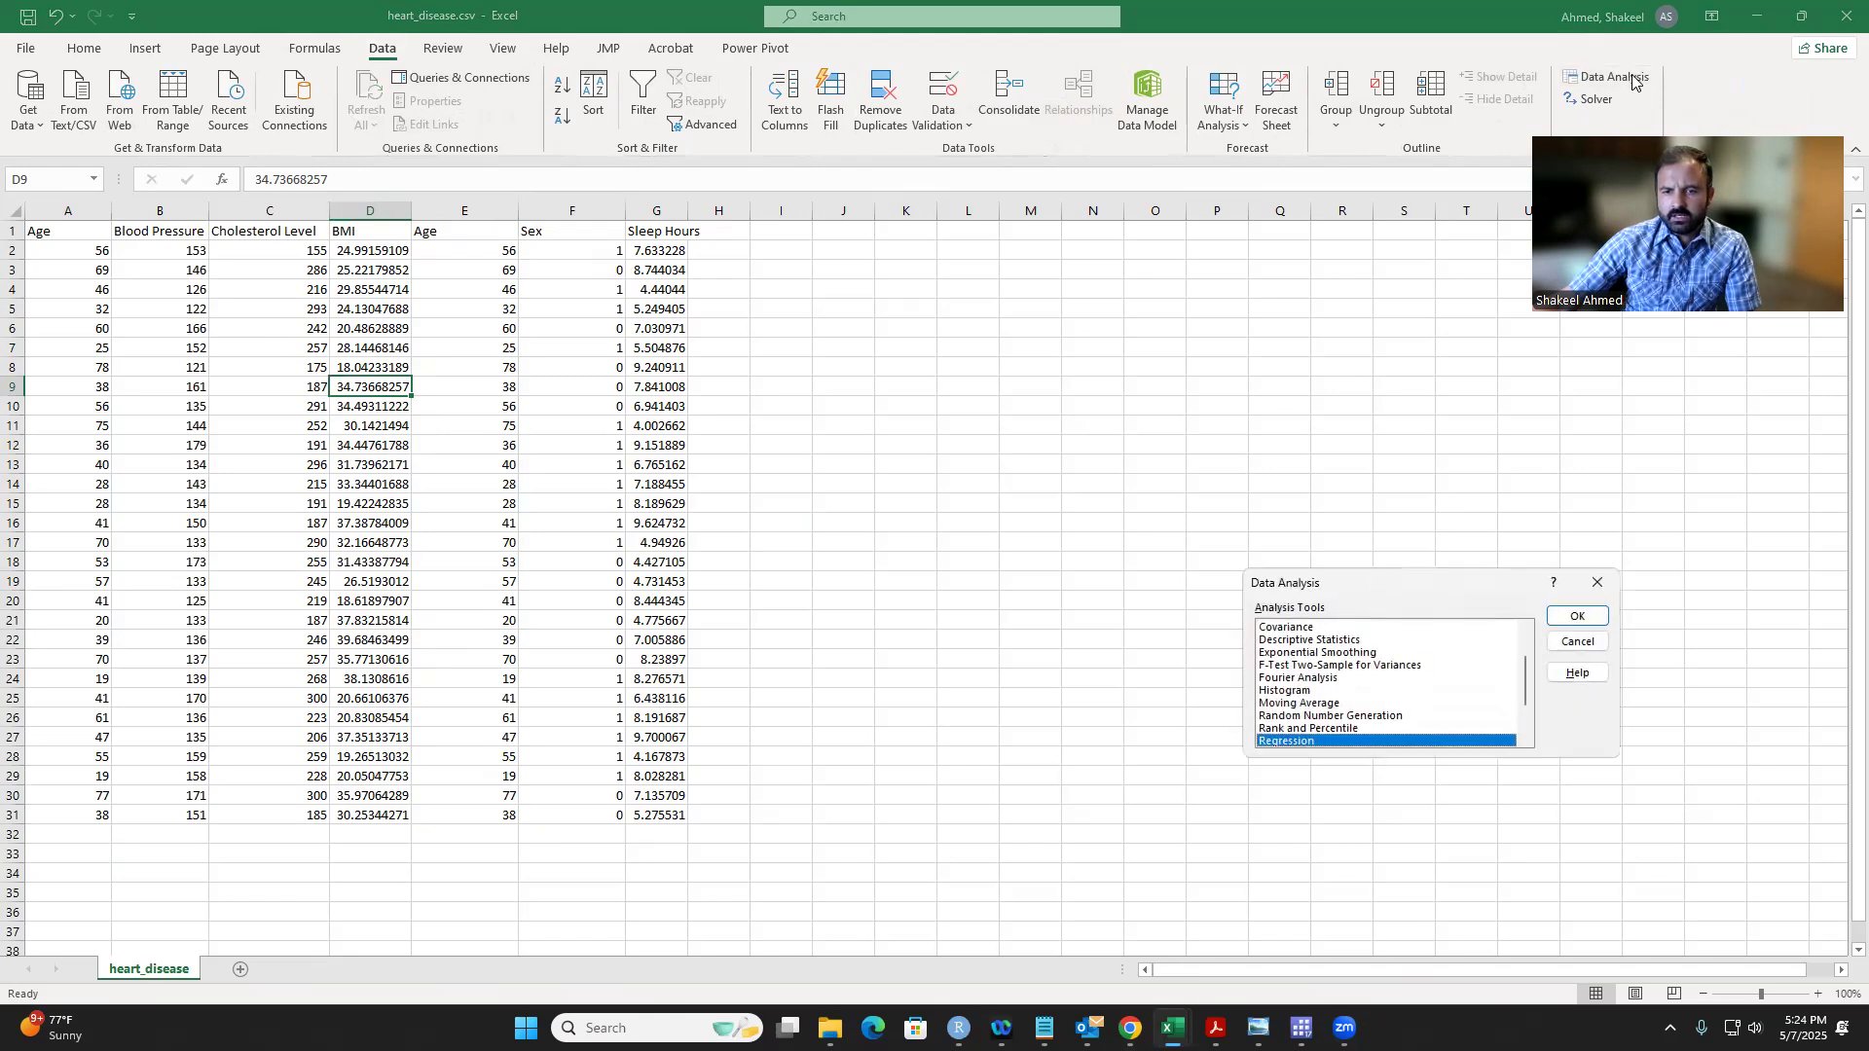
pyautogui.scroll(-2, 1501, 687)
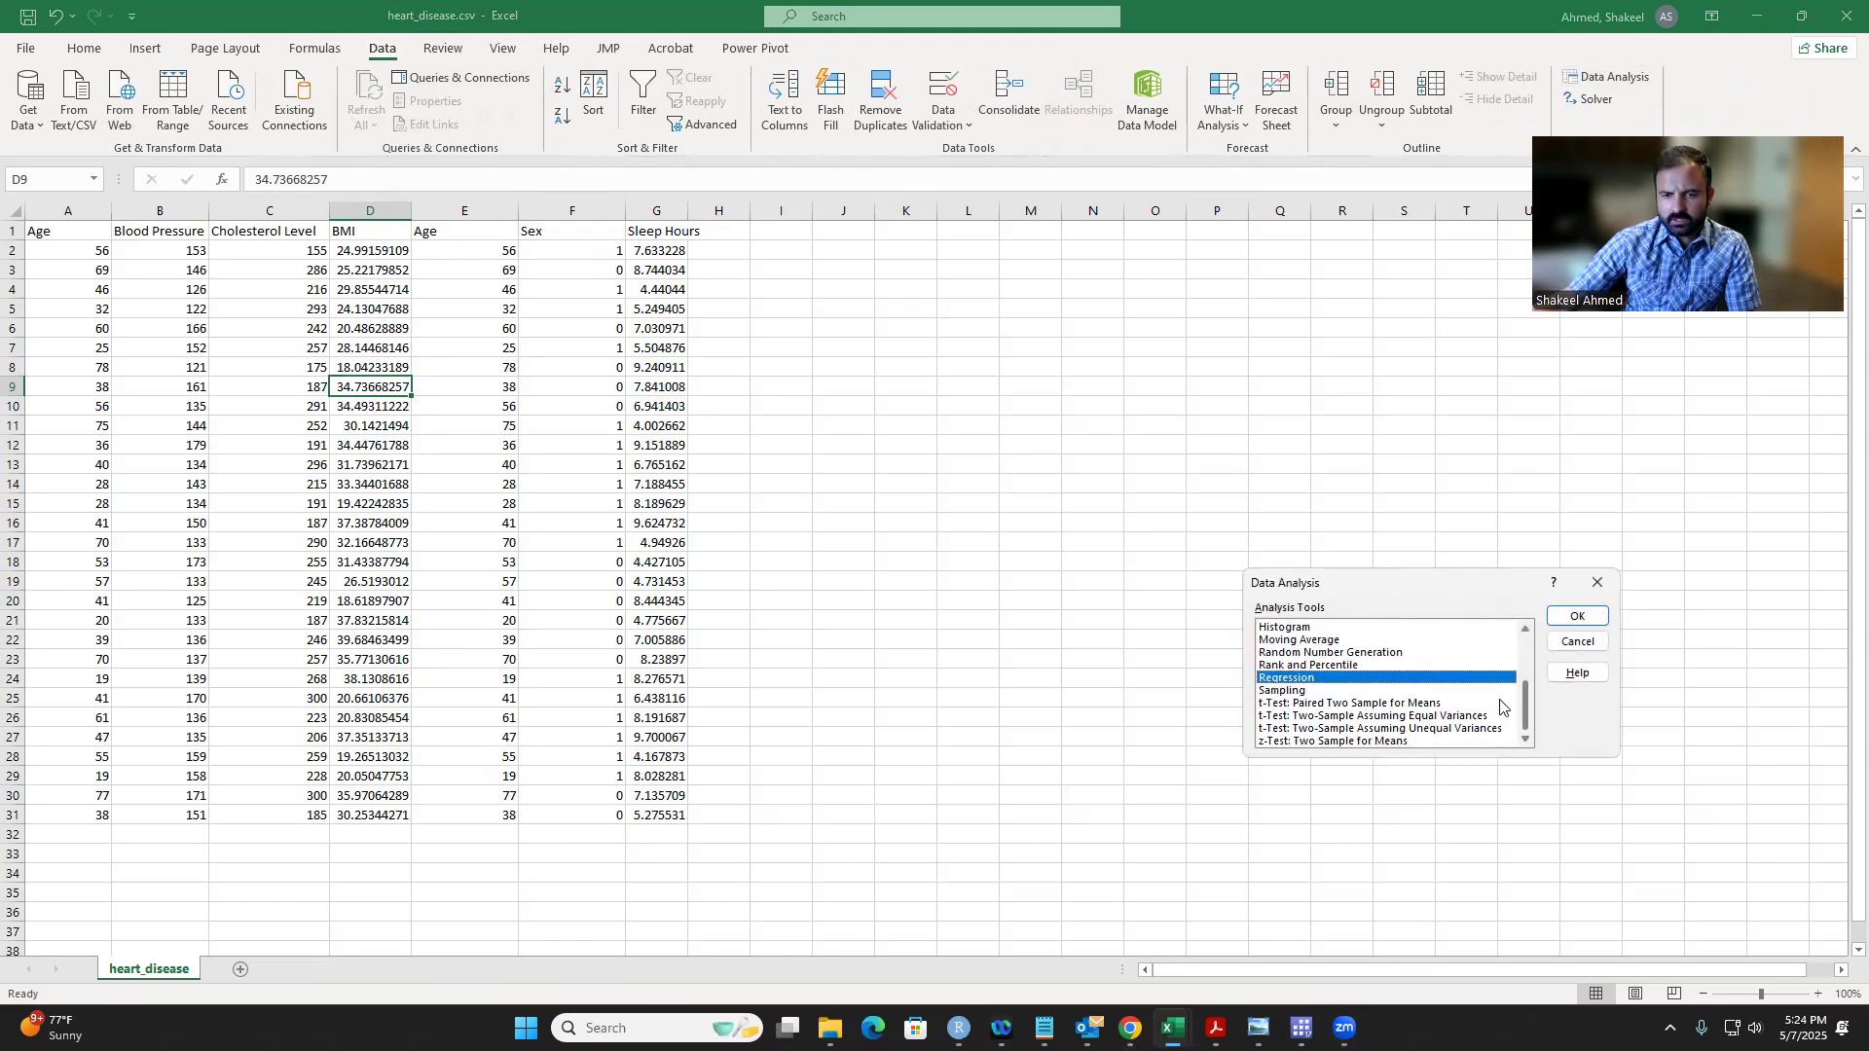
pyautogui.doubleClick(1337, 678)
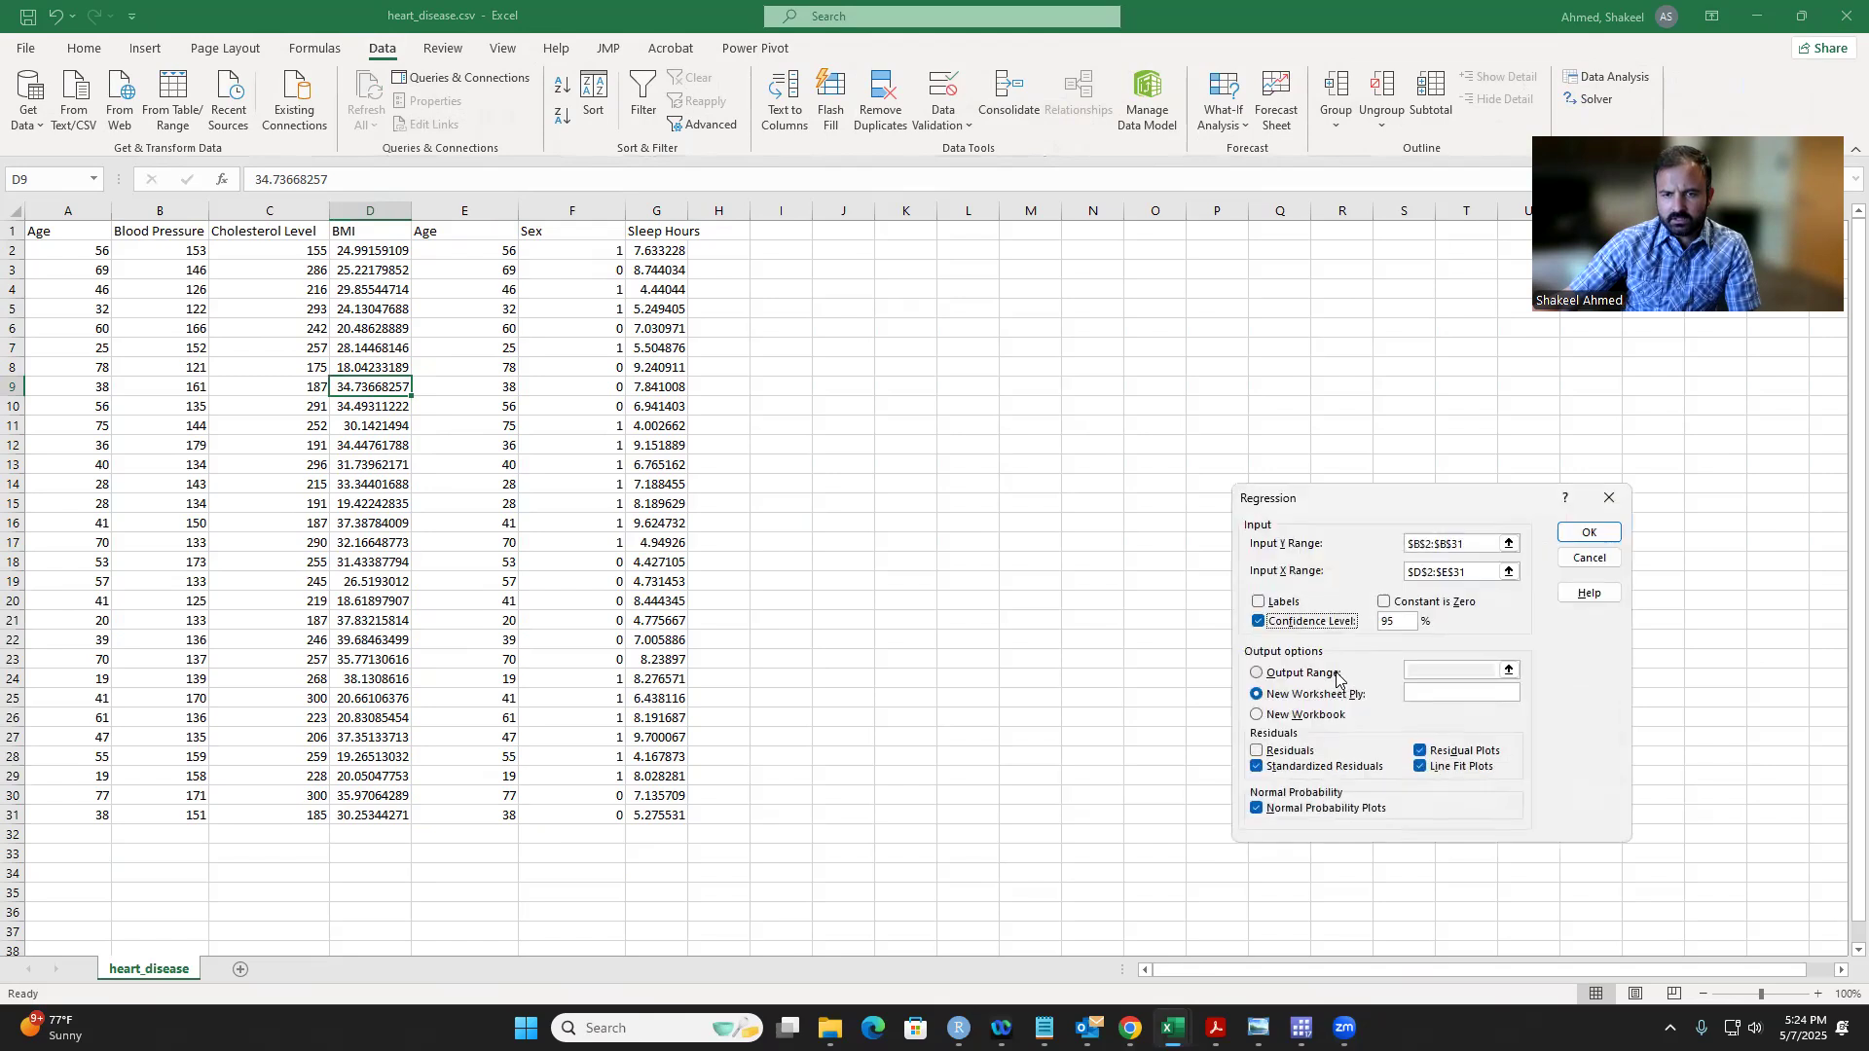
pyautogui.click(1514, 545)
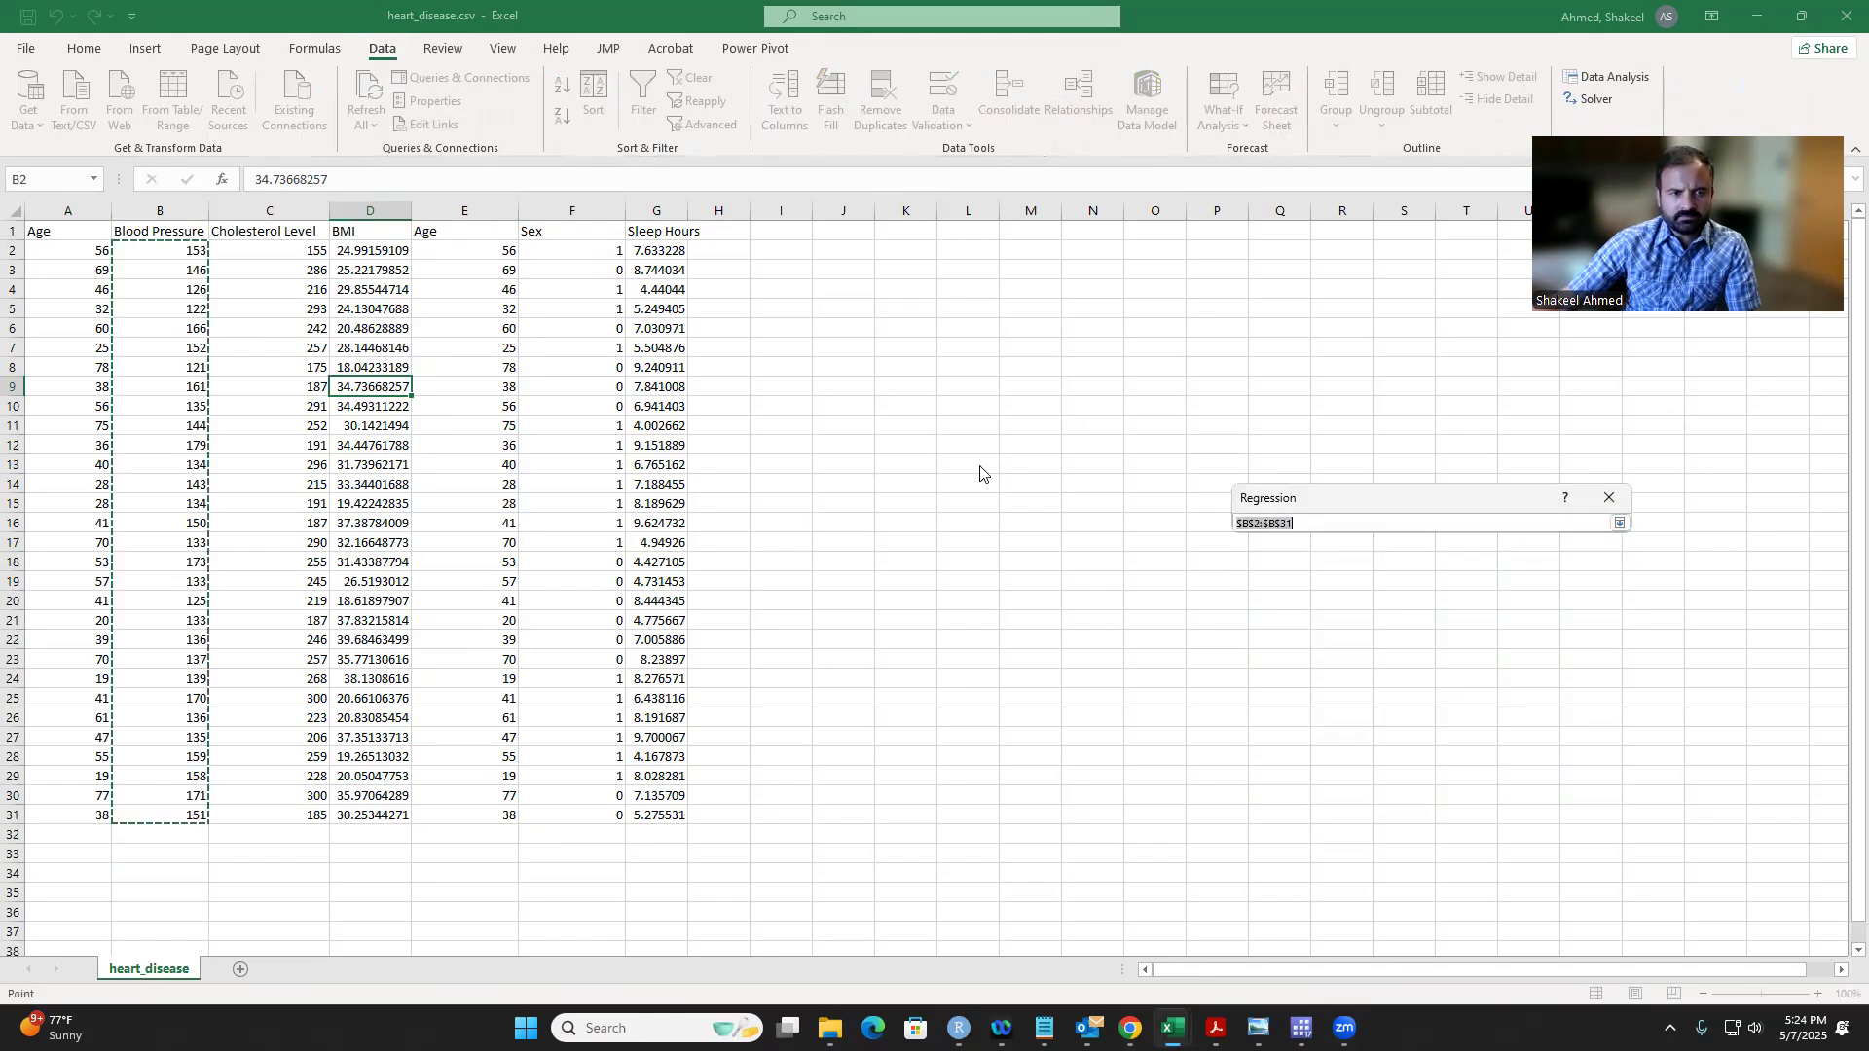
pyautogui.moveTo(166, 260); pyautogui.dragTo(163, 804)
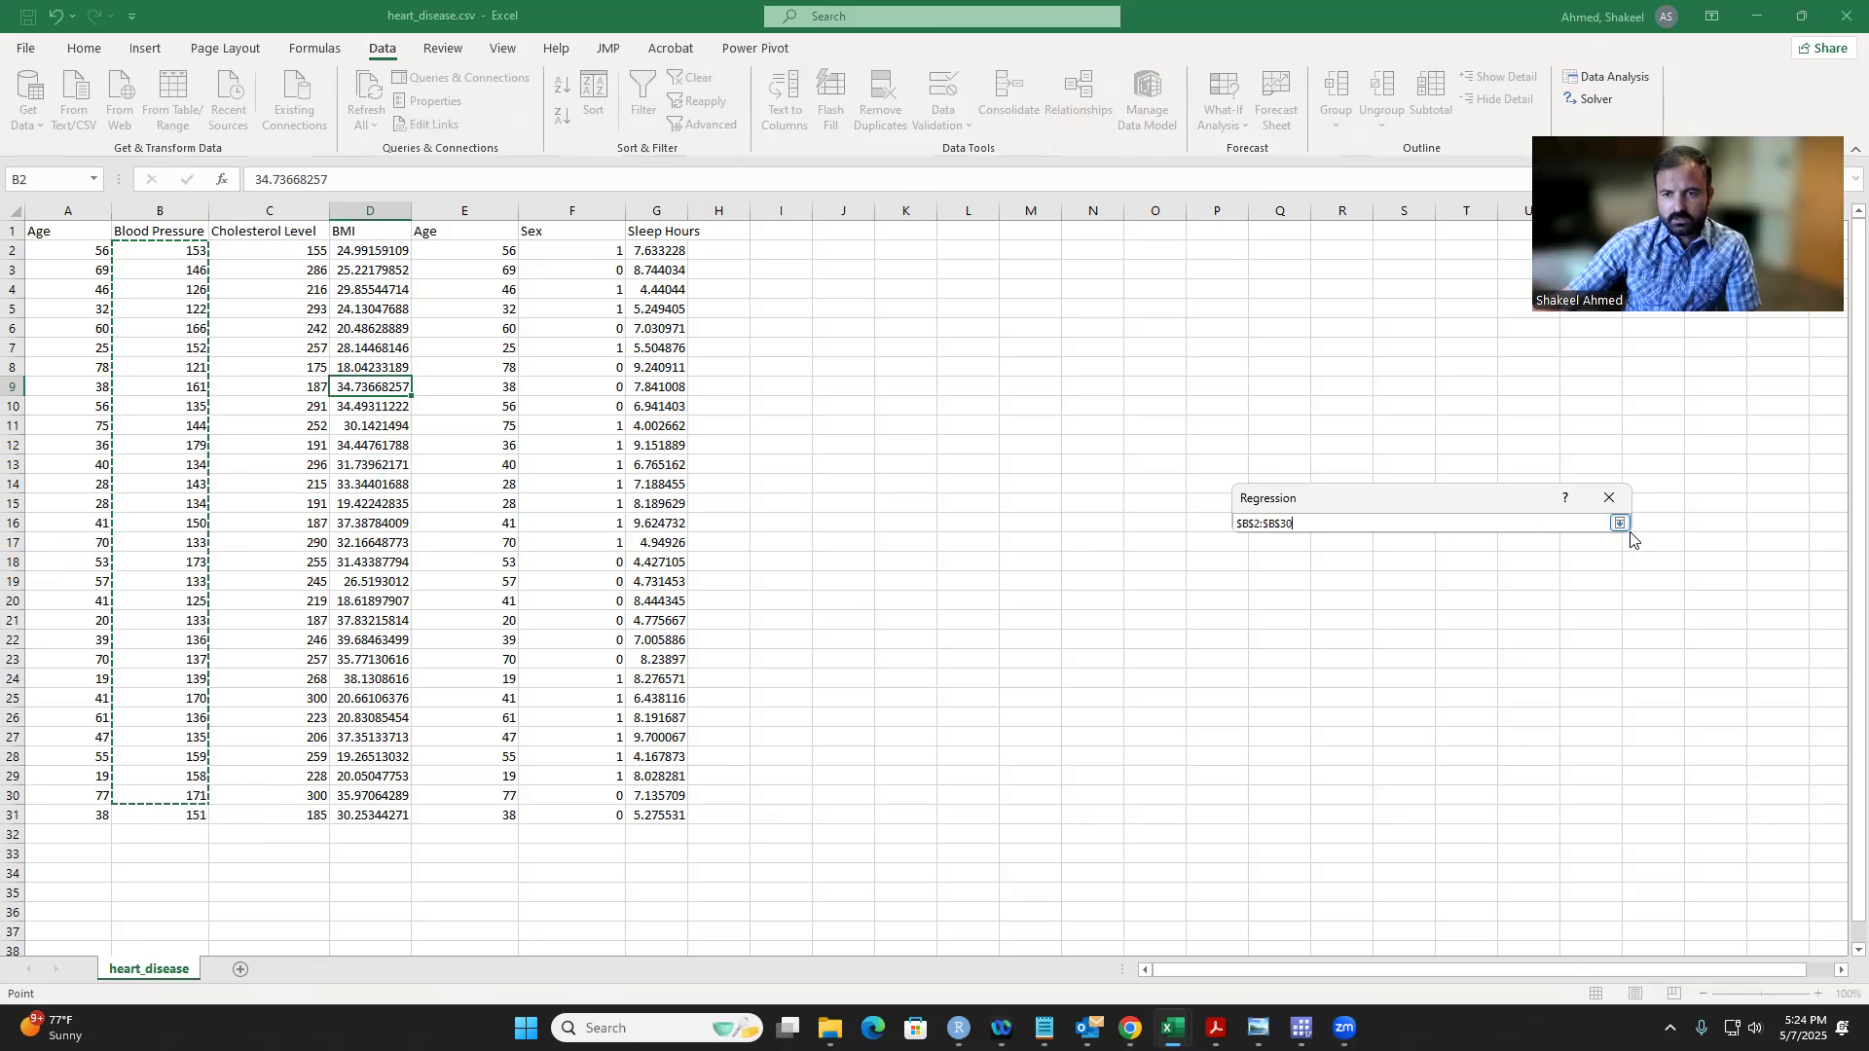
pyautogui.click(1621, 526)
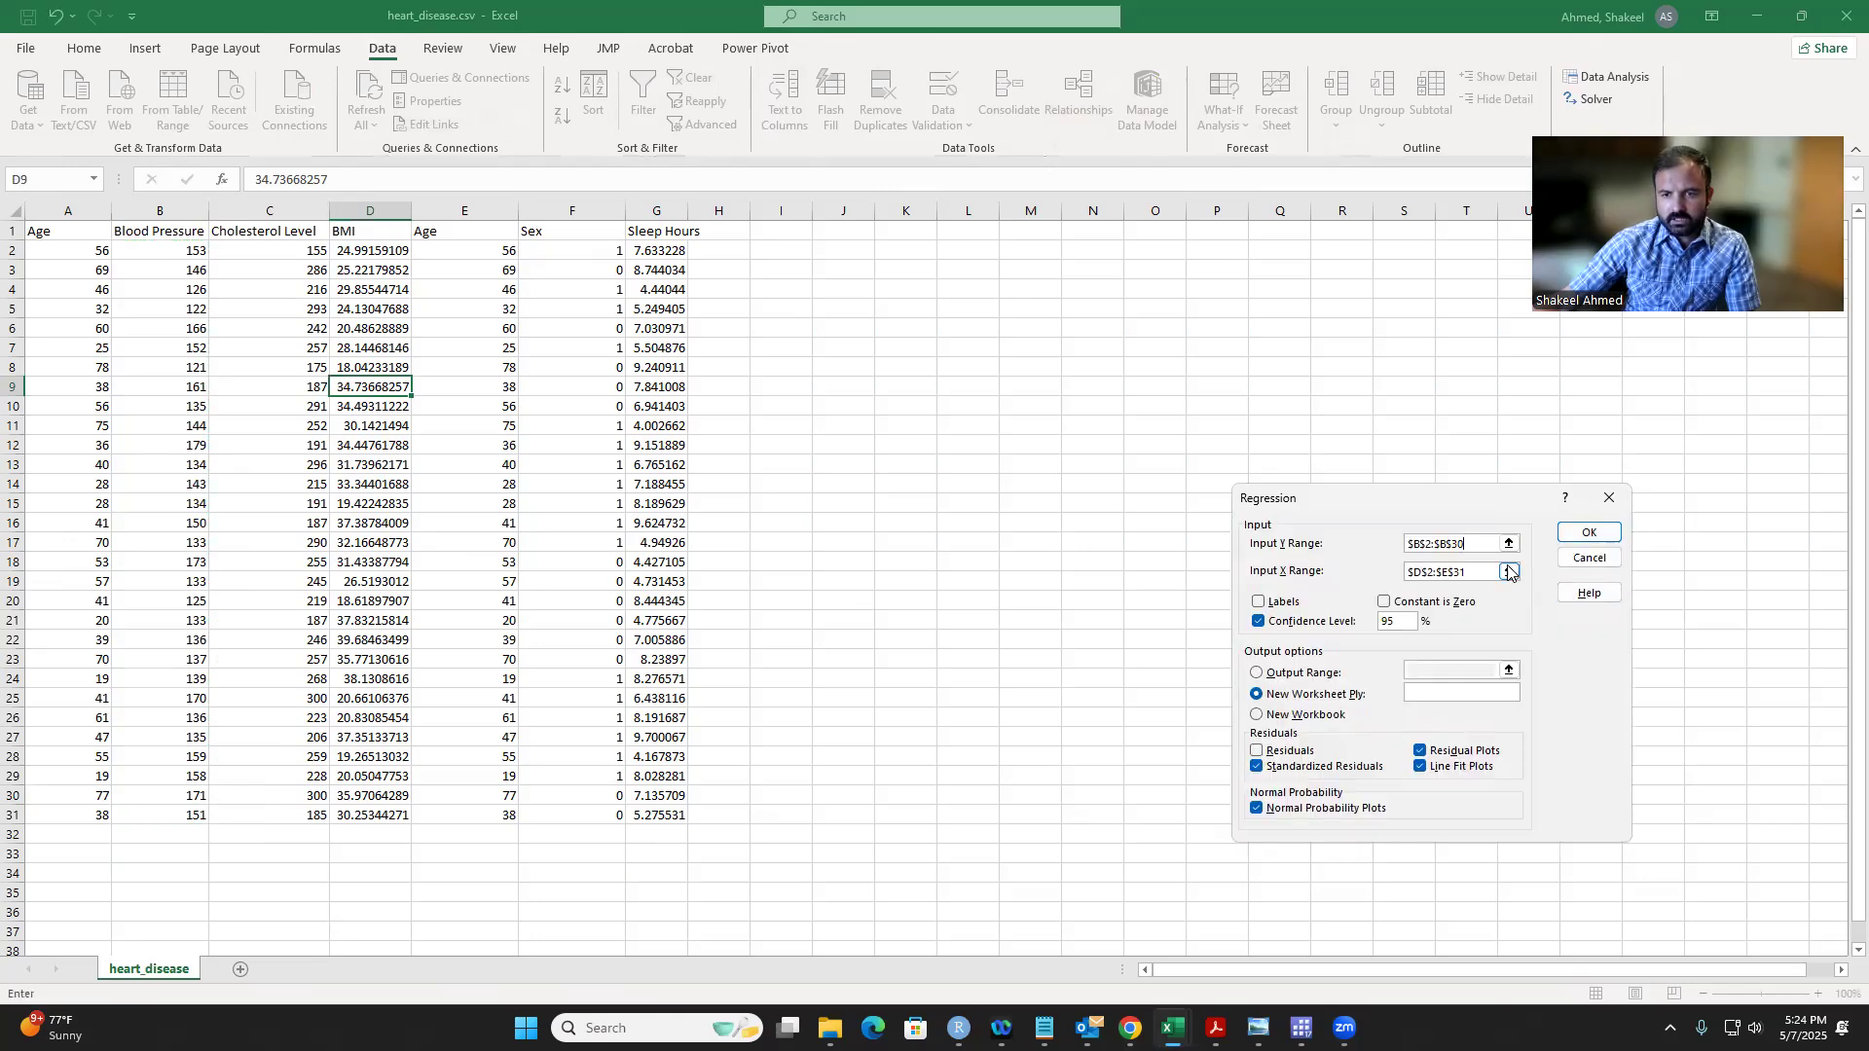
# Step: Set the regression's Input X Range to the BMI, second Age and Sex values in $D$2:$F$31
pyautogui.click(1507, 580)
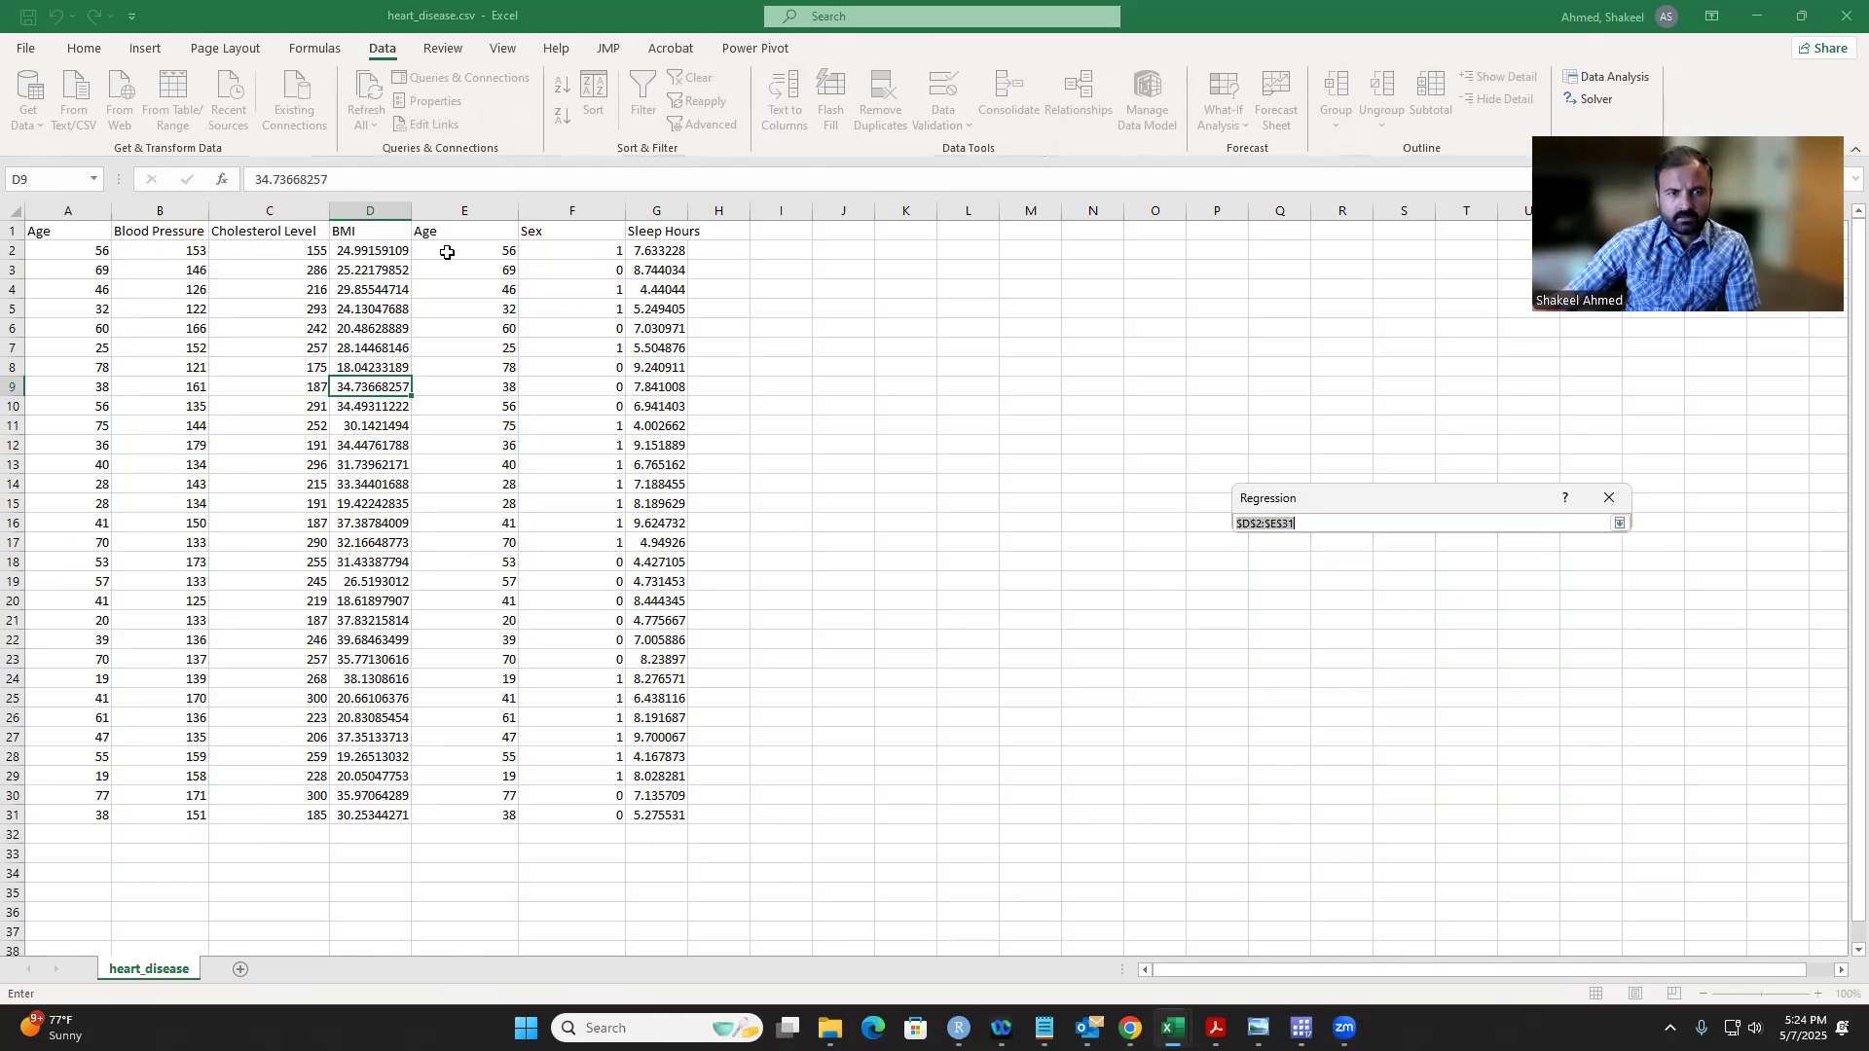
pyautogui.moveTo(443, 250); pyautogui.dragTo(552, 283)
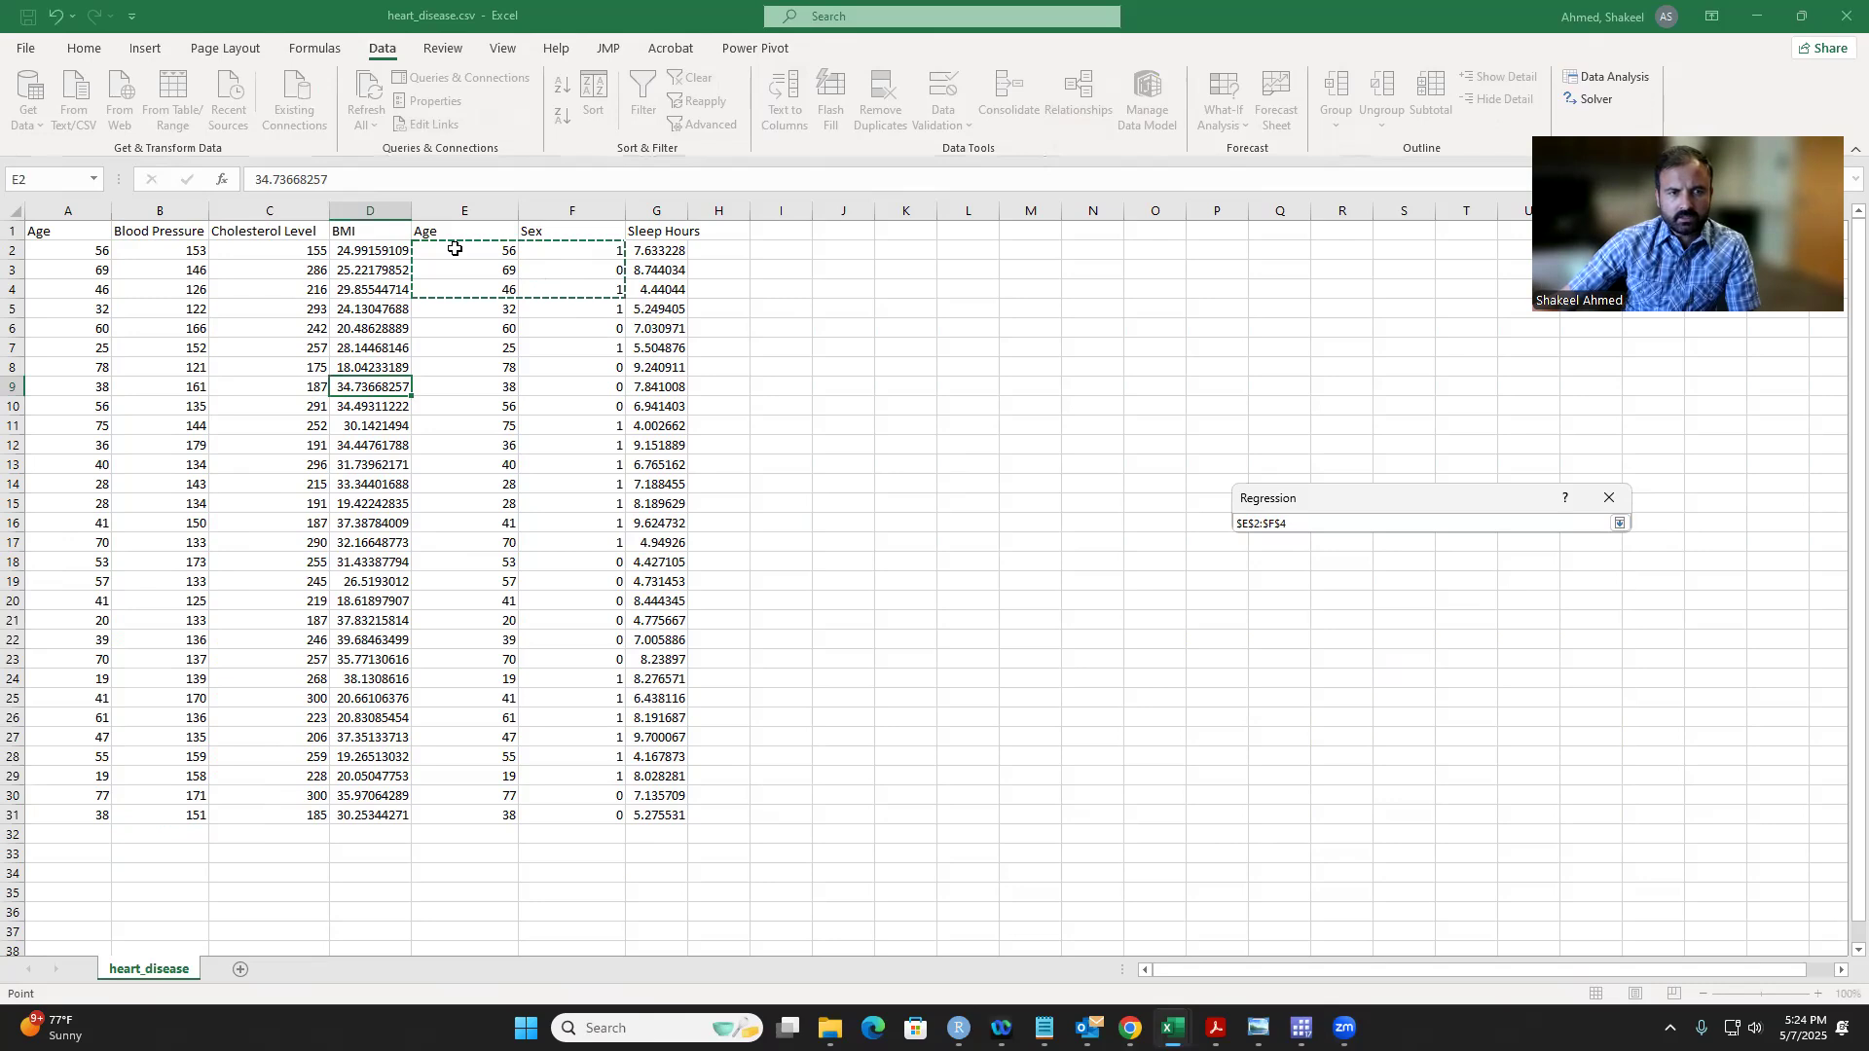
pyautogui.moveTo(347, 245); pyautogui.dragTo(561, 814)
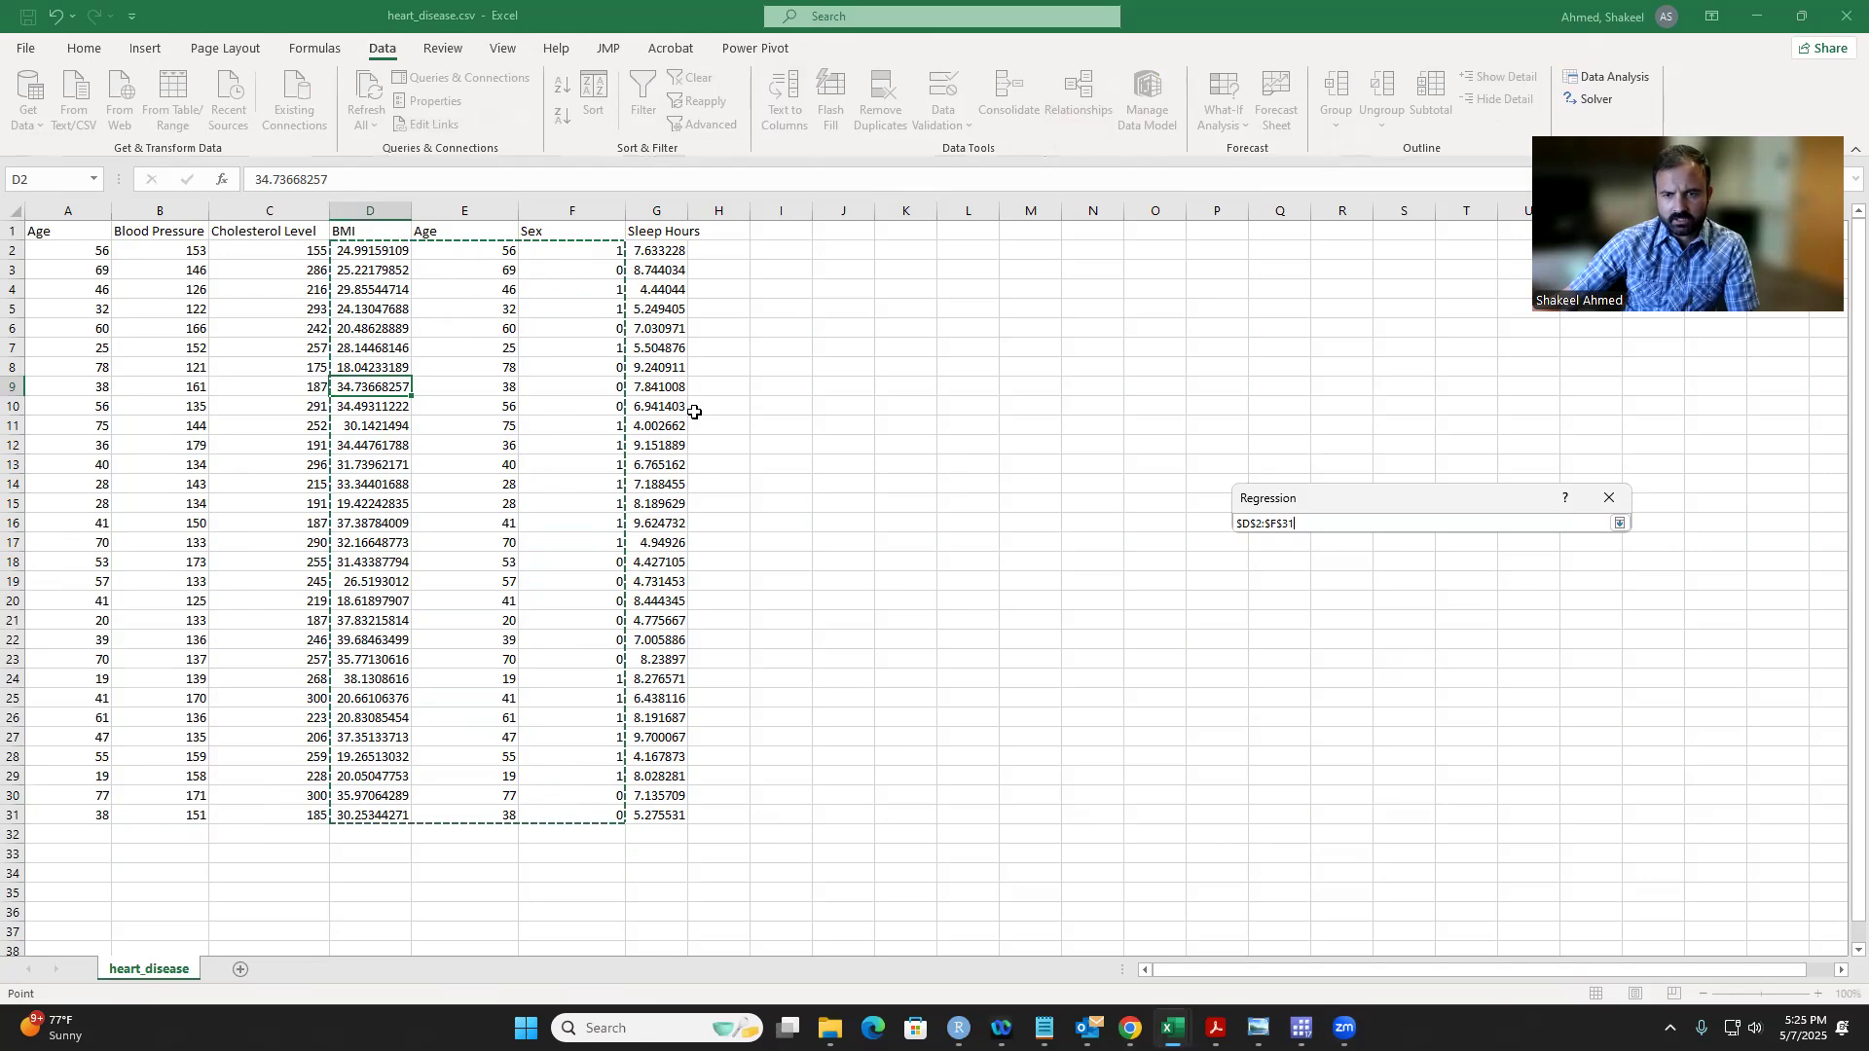
pyautogui.click(1619, 524)
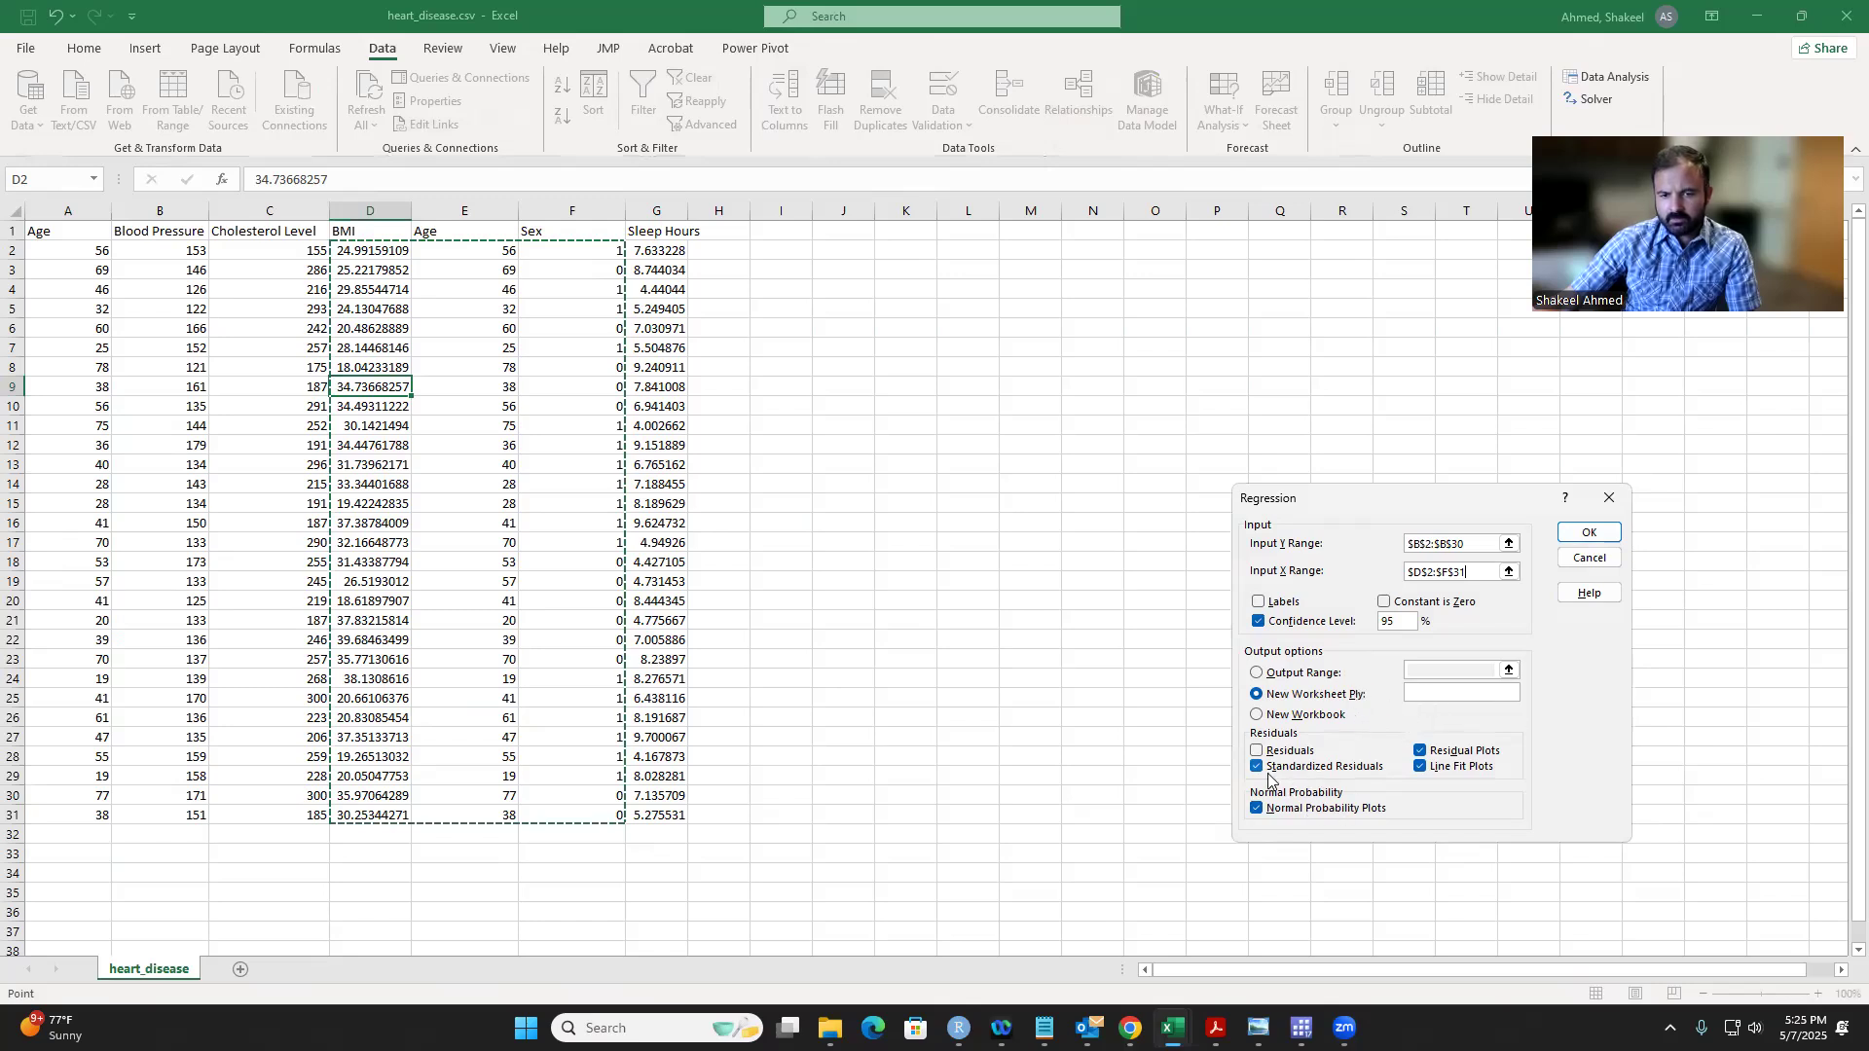
# Step: Turn off Line Fit Plots and try to run the regression
pyautogui.click(1423, 768)
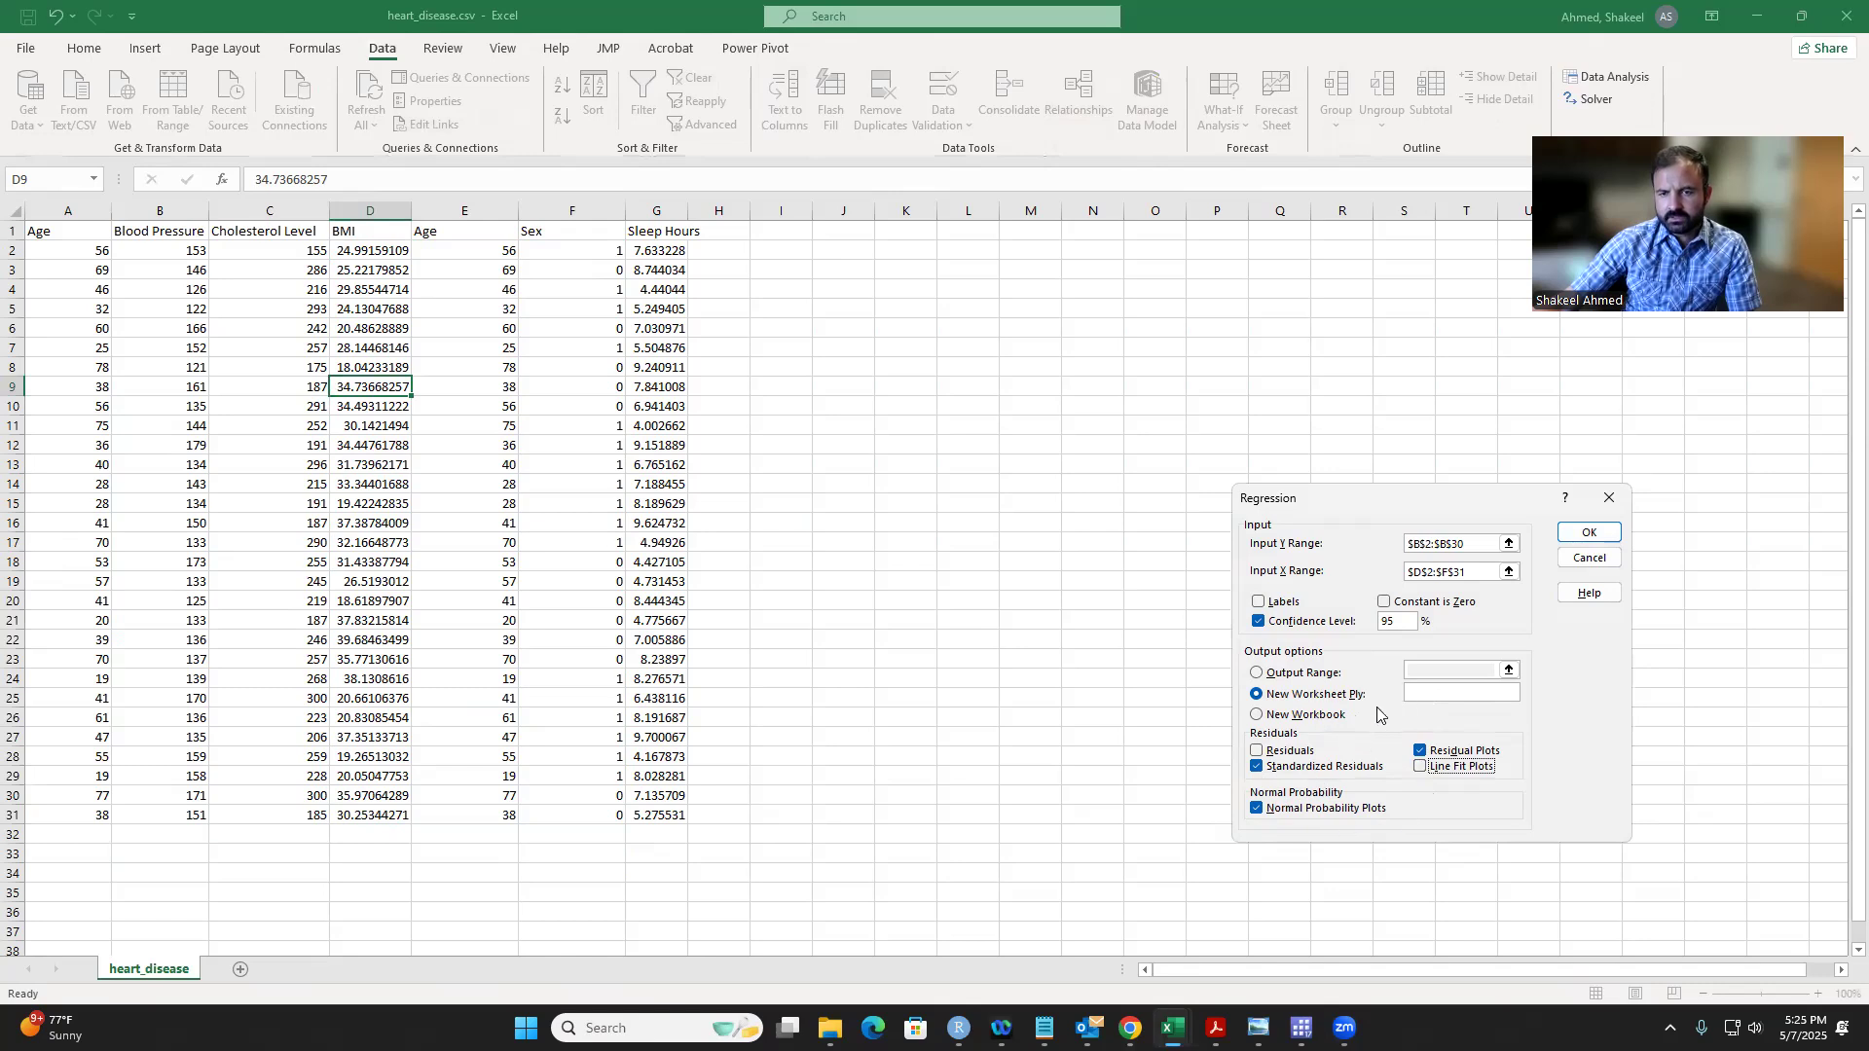
pyautogui.click(1583, 535)
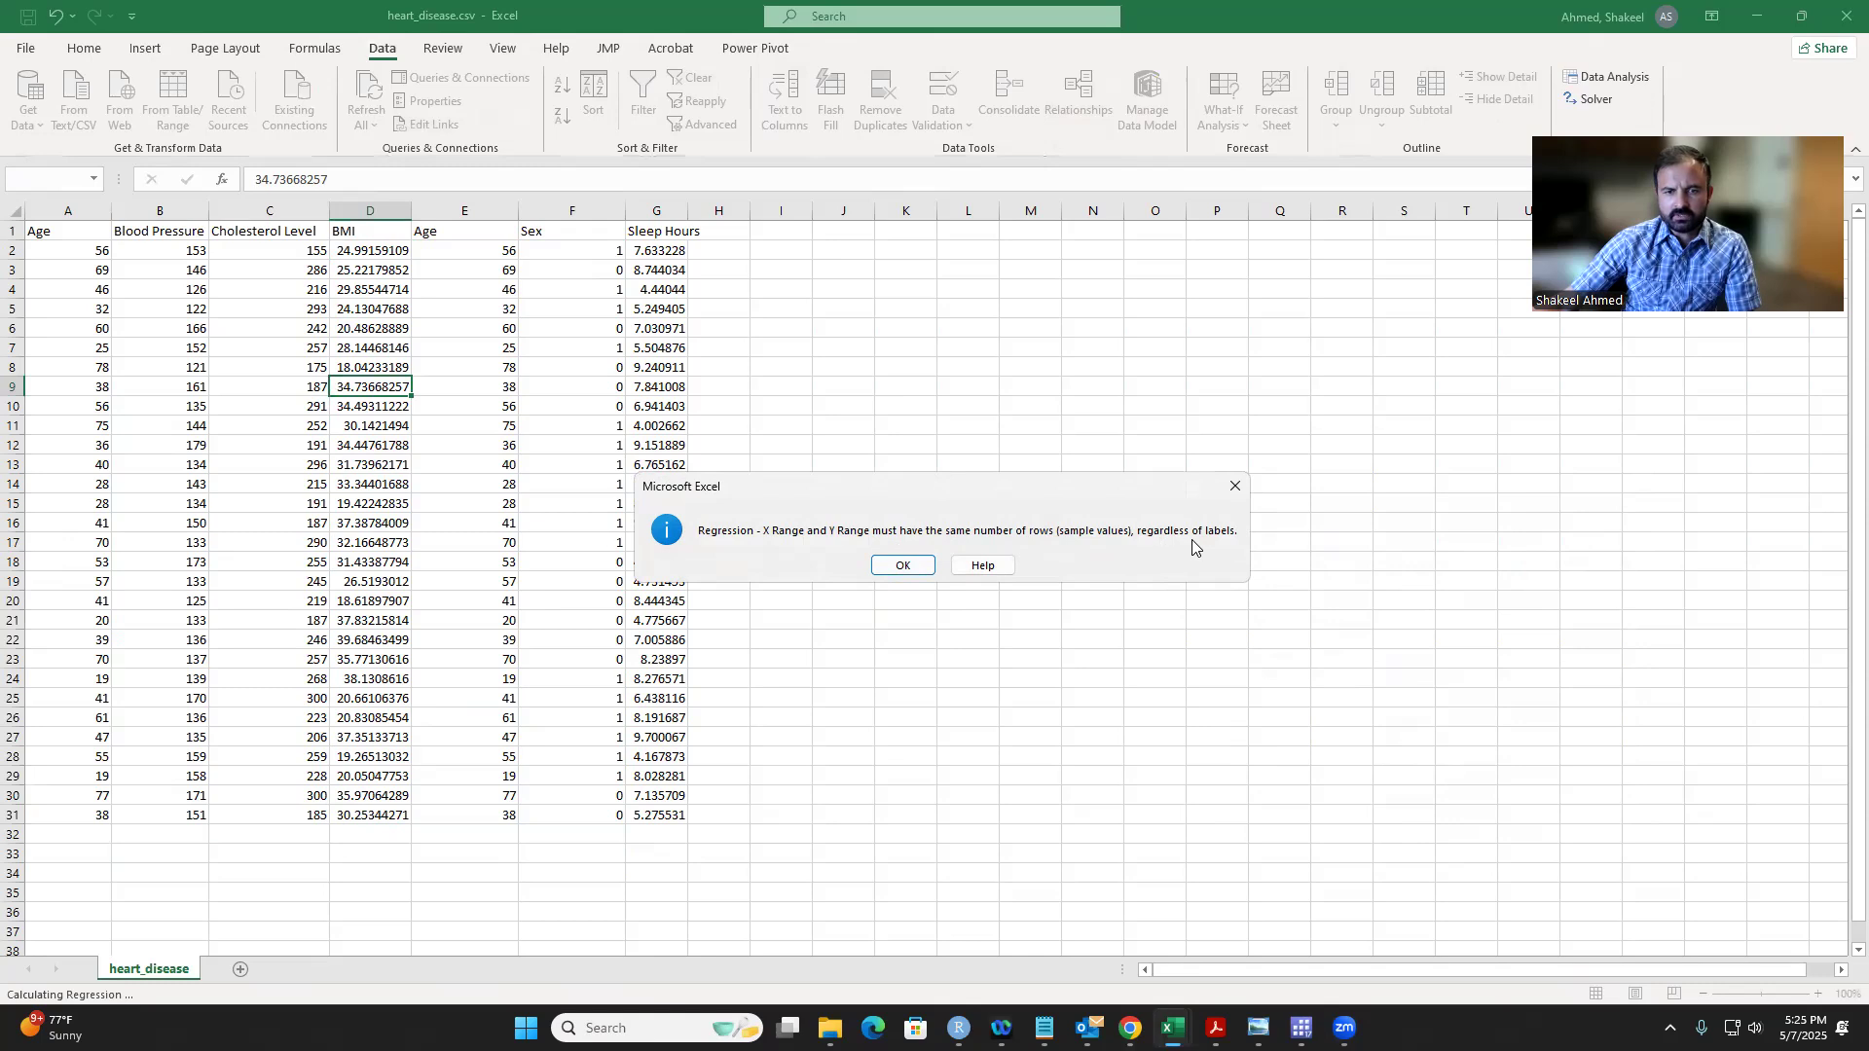
pyautogui.click(900, 568)
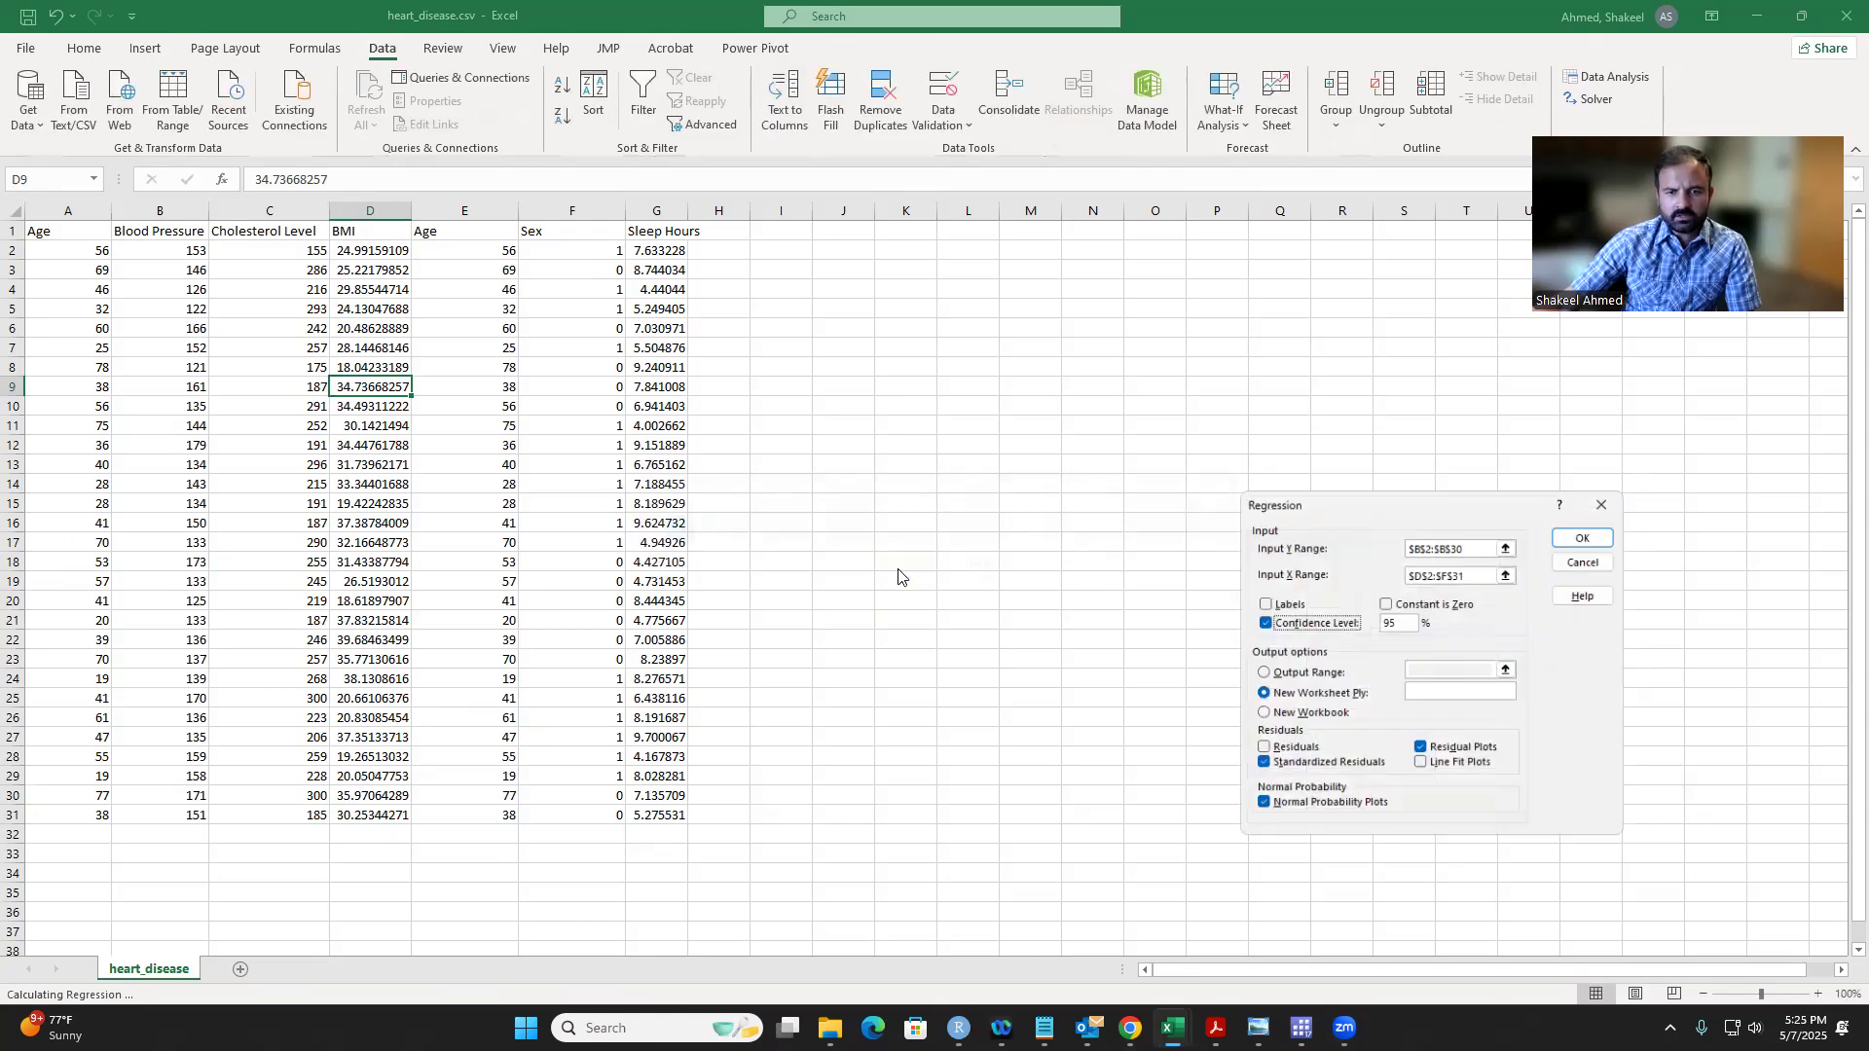
# Step: Correct the Input Y Range to $B$2:$B$31 and run the regression with output on a new worksheet
pyautogui.click(1471, 544)
pyautogui.press('BackSpace')
pyautogui.write('1')
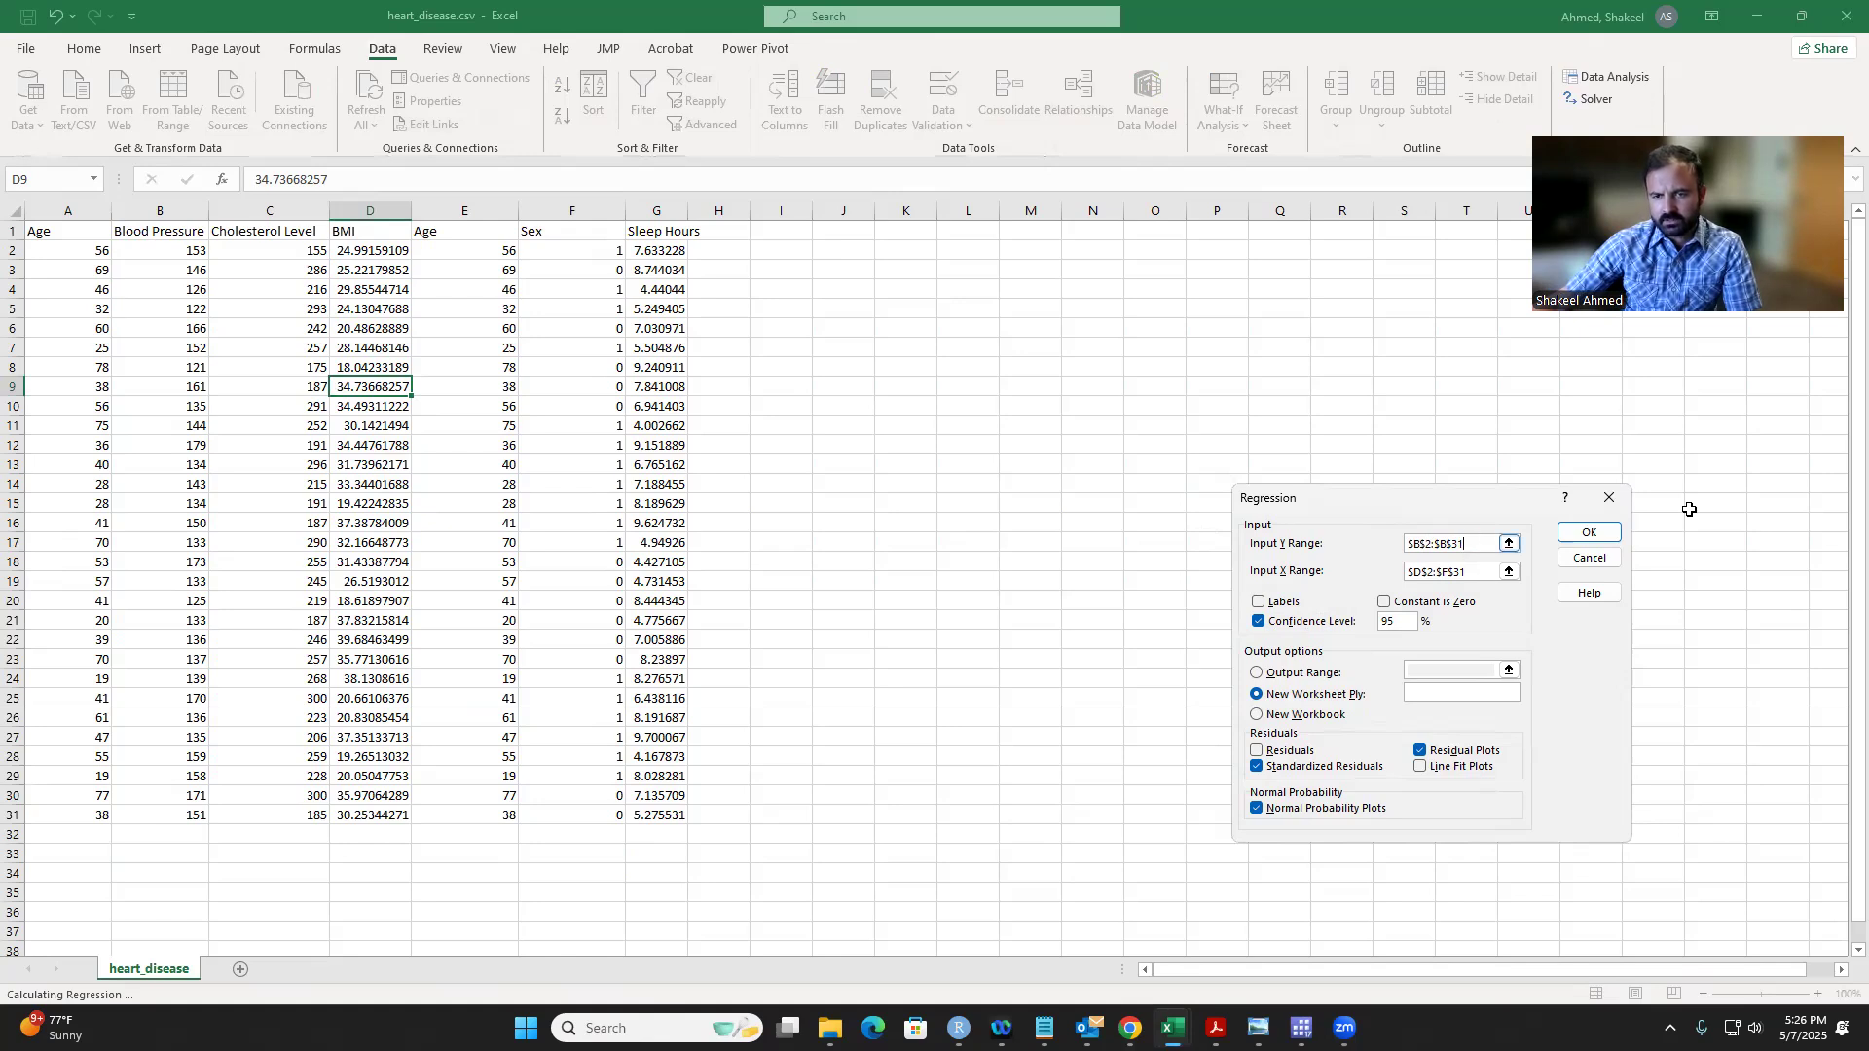
pyautogui.click(1586, 533)
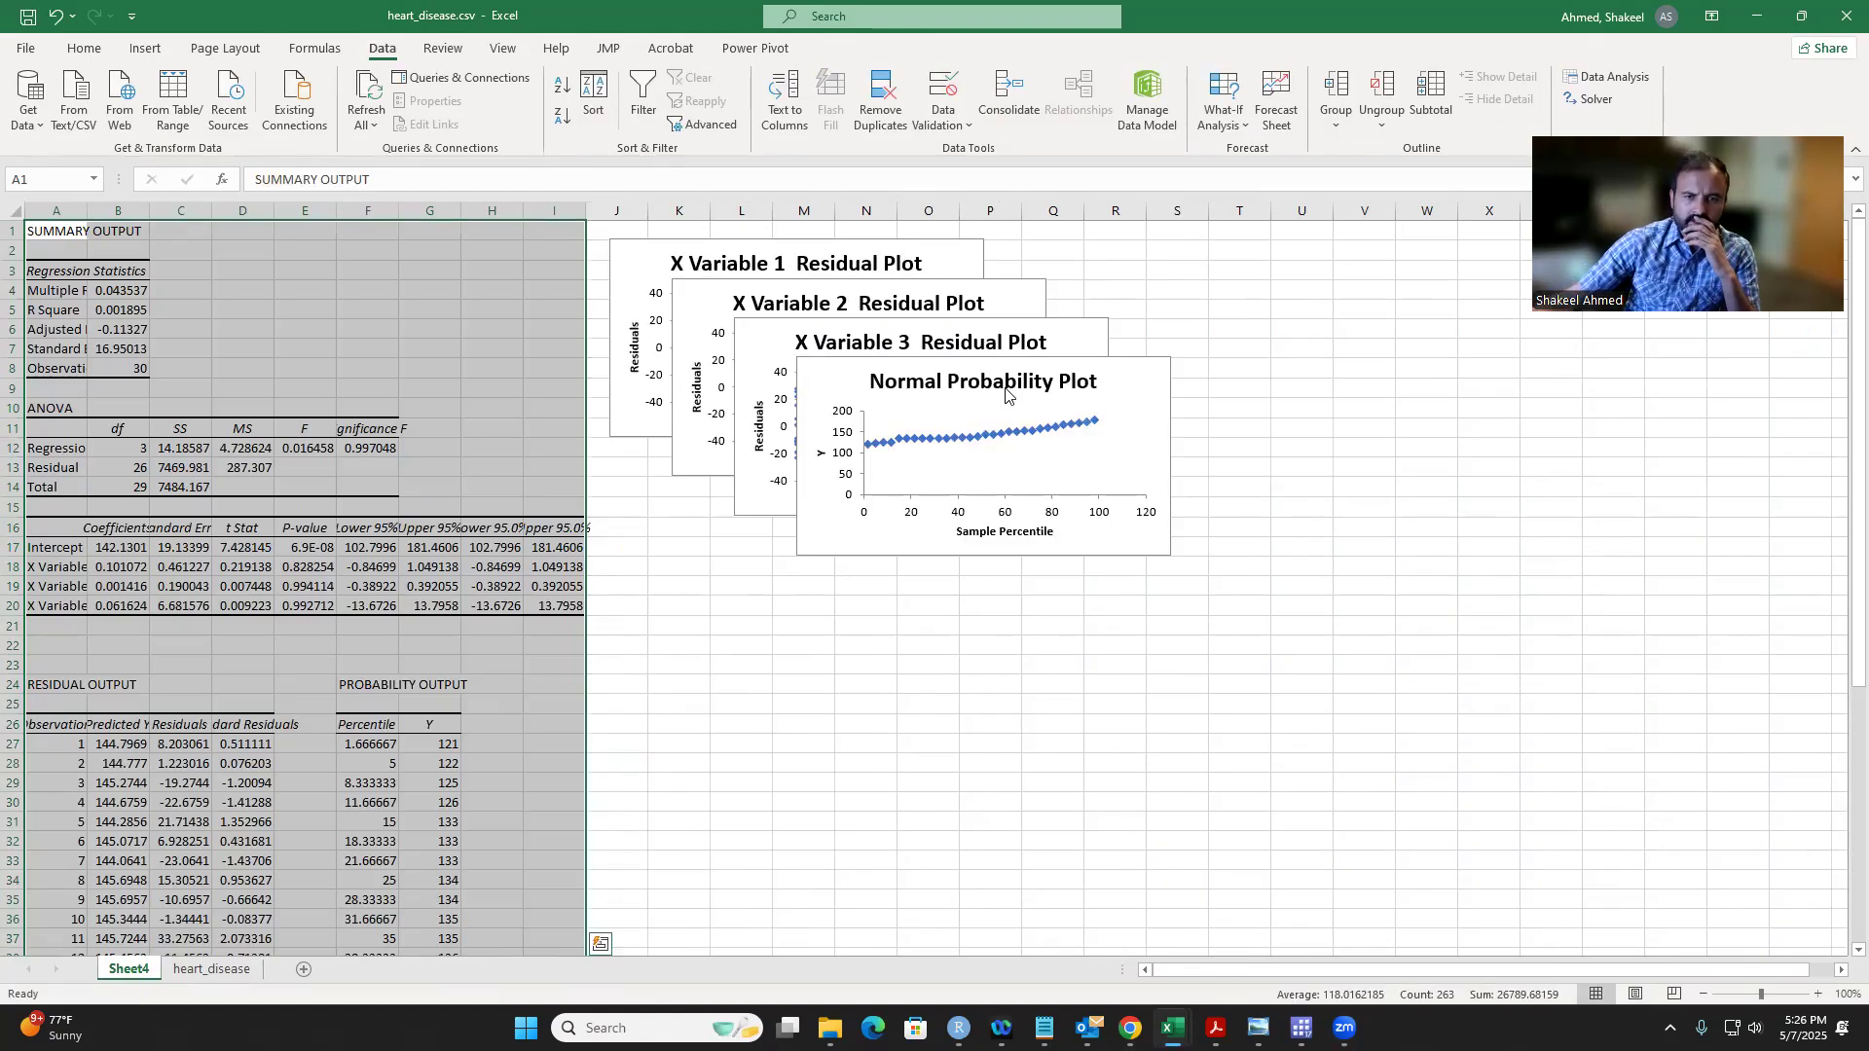
# Step: Spread the stacked charts apart by moving the Normal Probability Plot and the X Variable 3 and X Variable 2 residual plots into free space
pyautogui.moveTo(988, 359); pyautogui.dragTo(1270, 425)
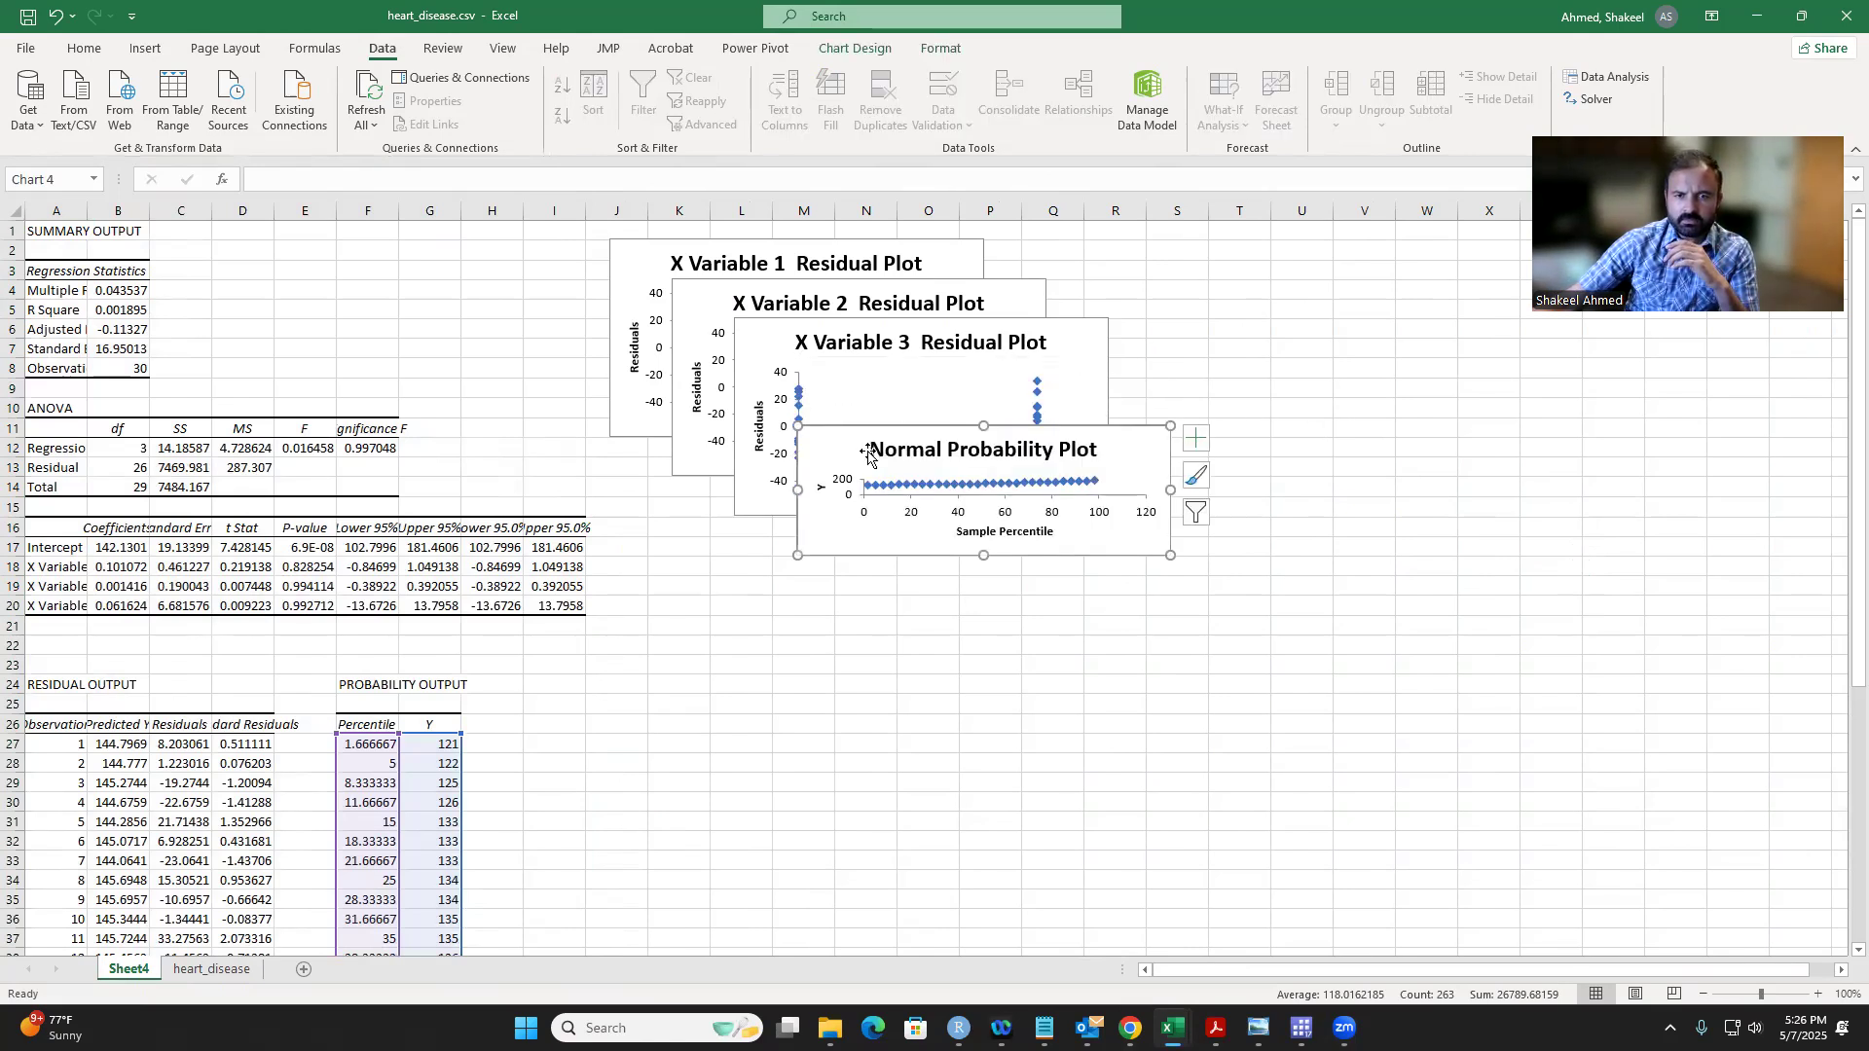
pyautogui.hotkey('ctrl', 'z')
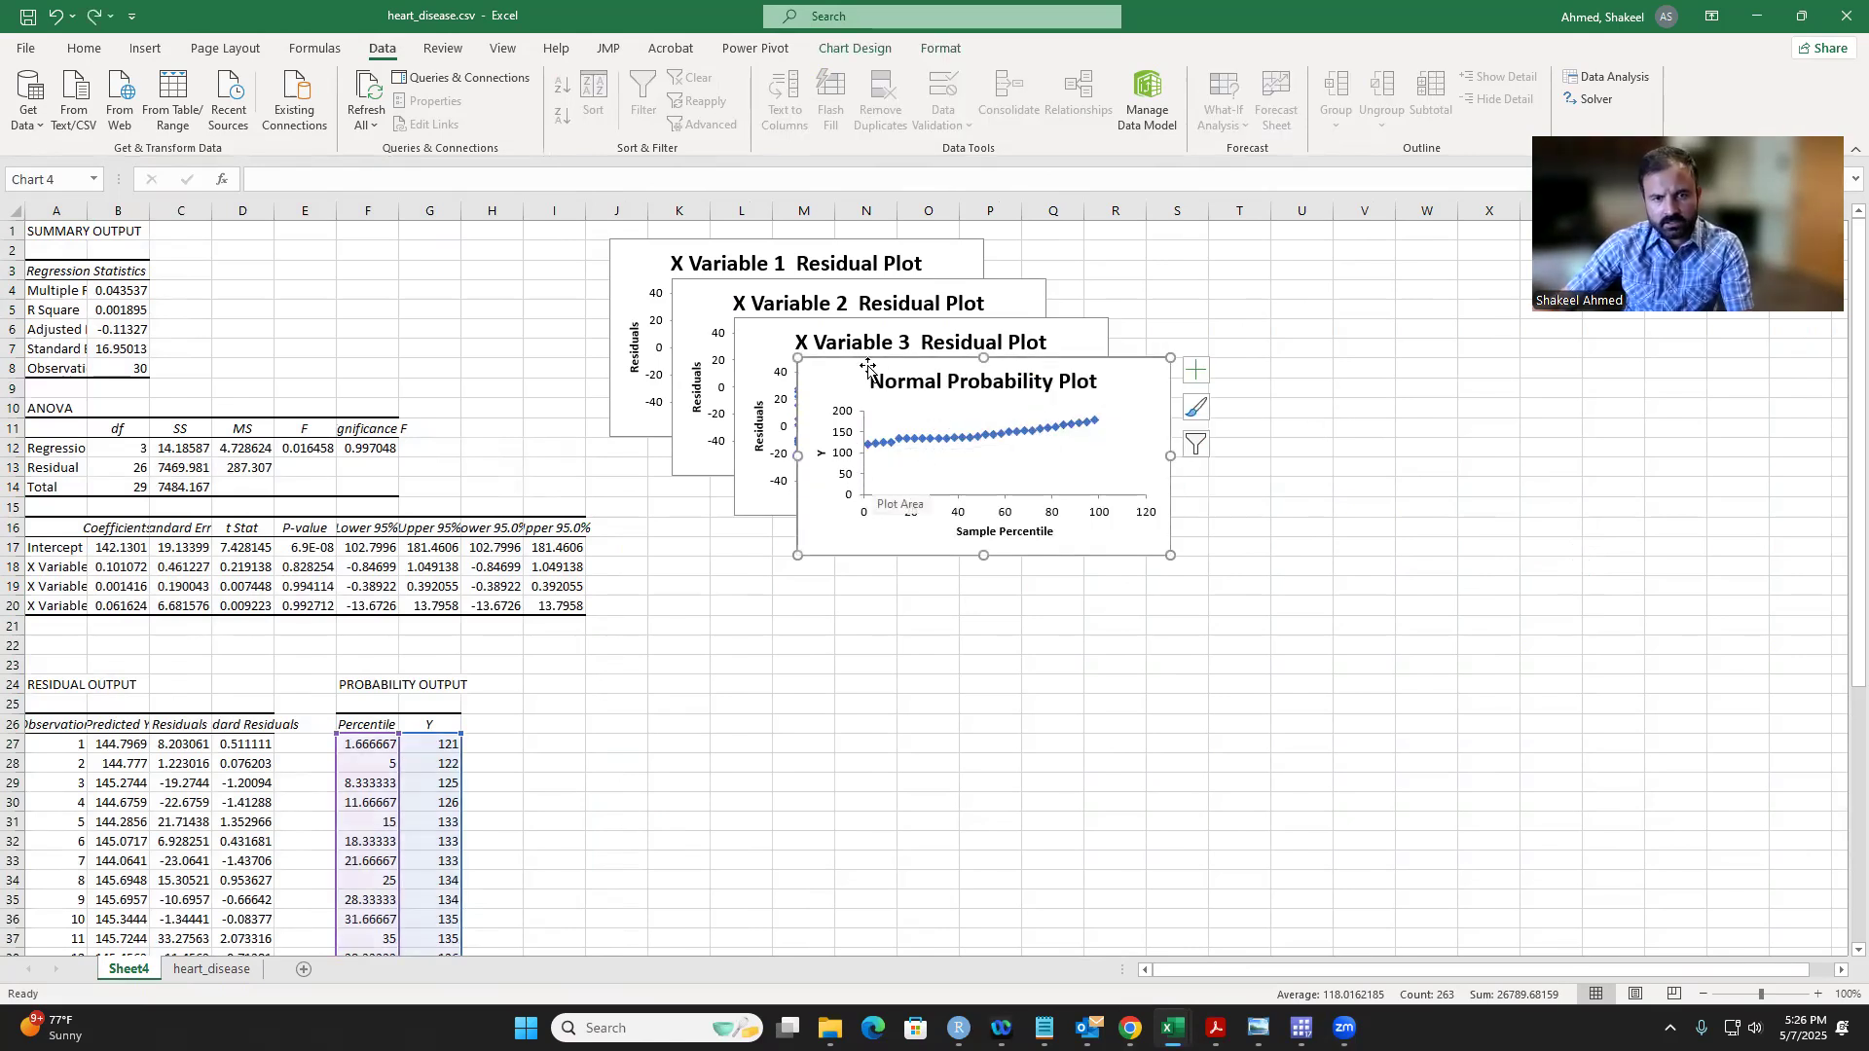
pyautogui.click(916, 360)
pyautogui.moveTo(826, 372); pyautogui.dragTo(1362, 459)
pyautogui.click(1104, 473)
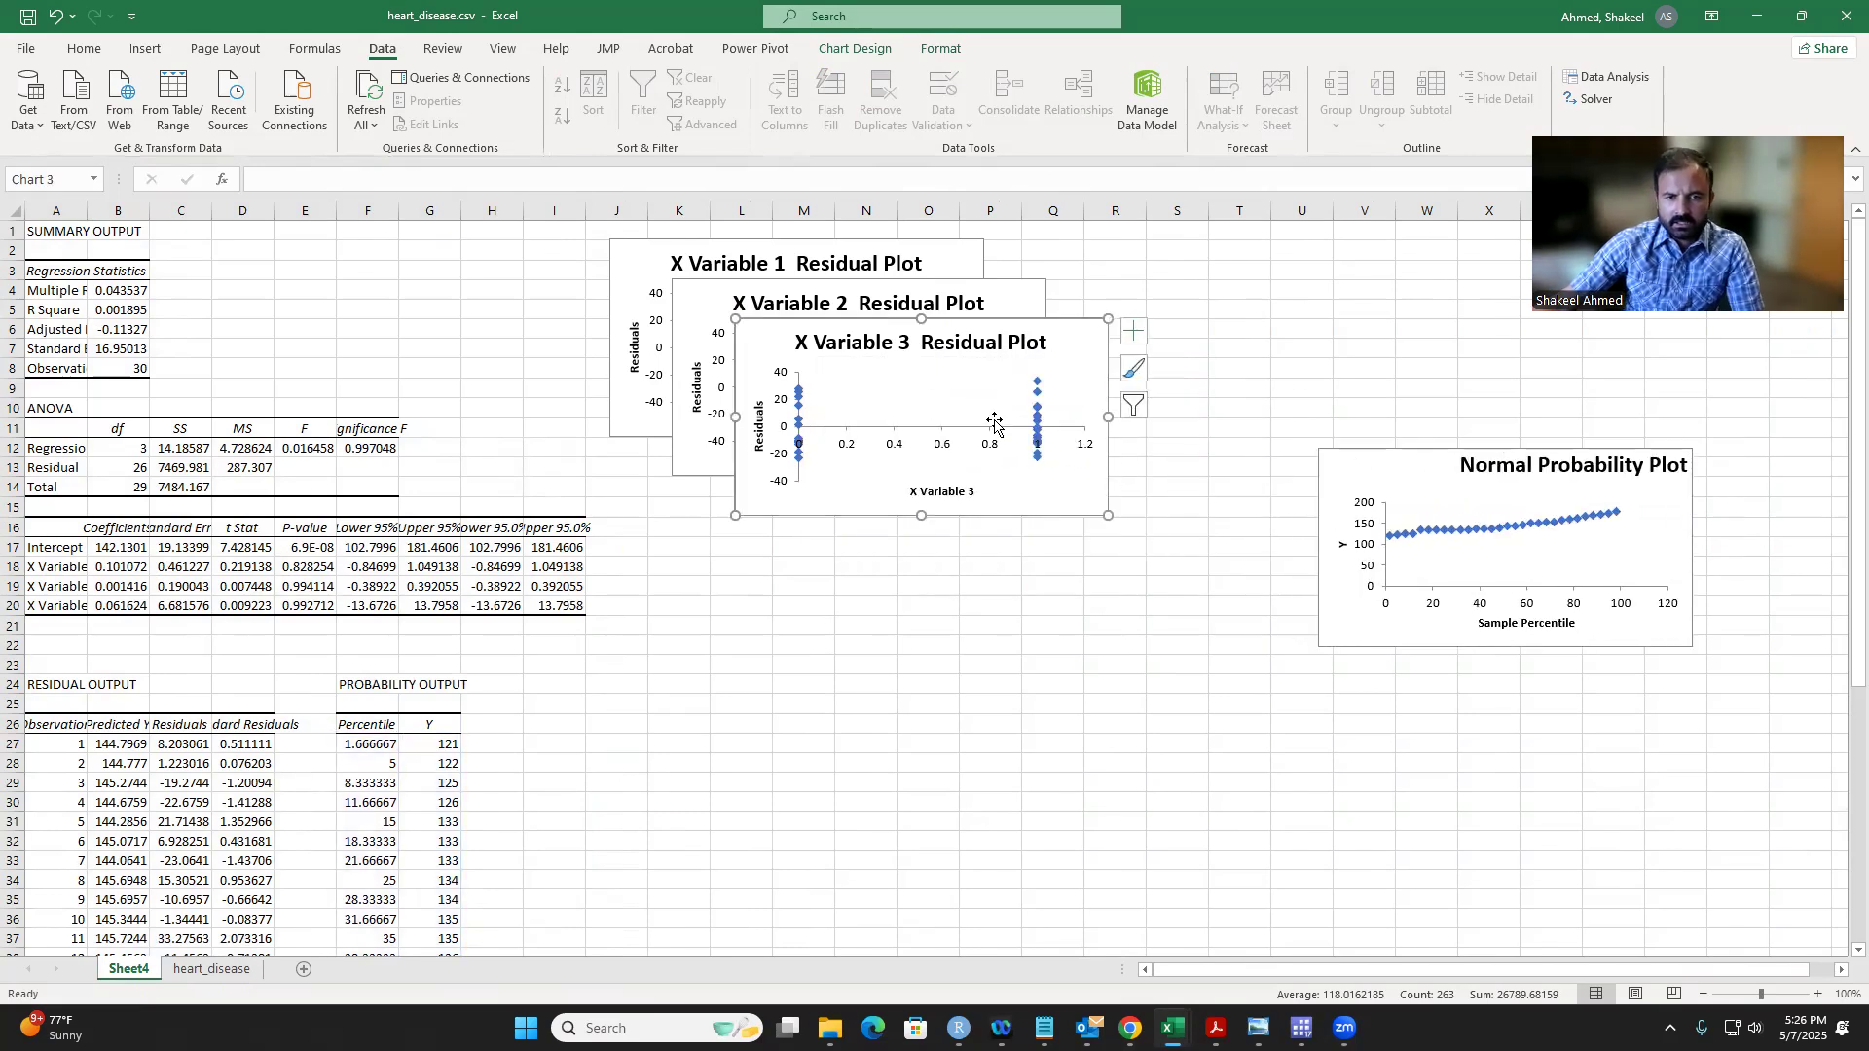
pyautogui.moveTo(780, 329); pyautogui.dragTo(1137, 280)
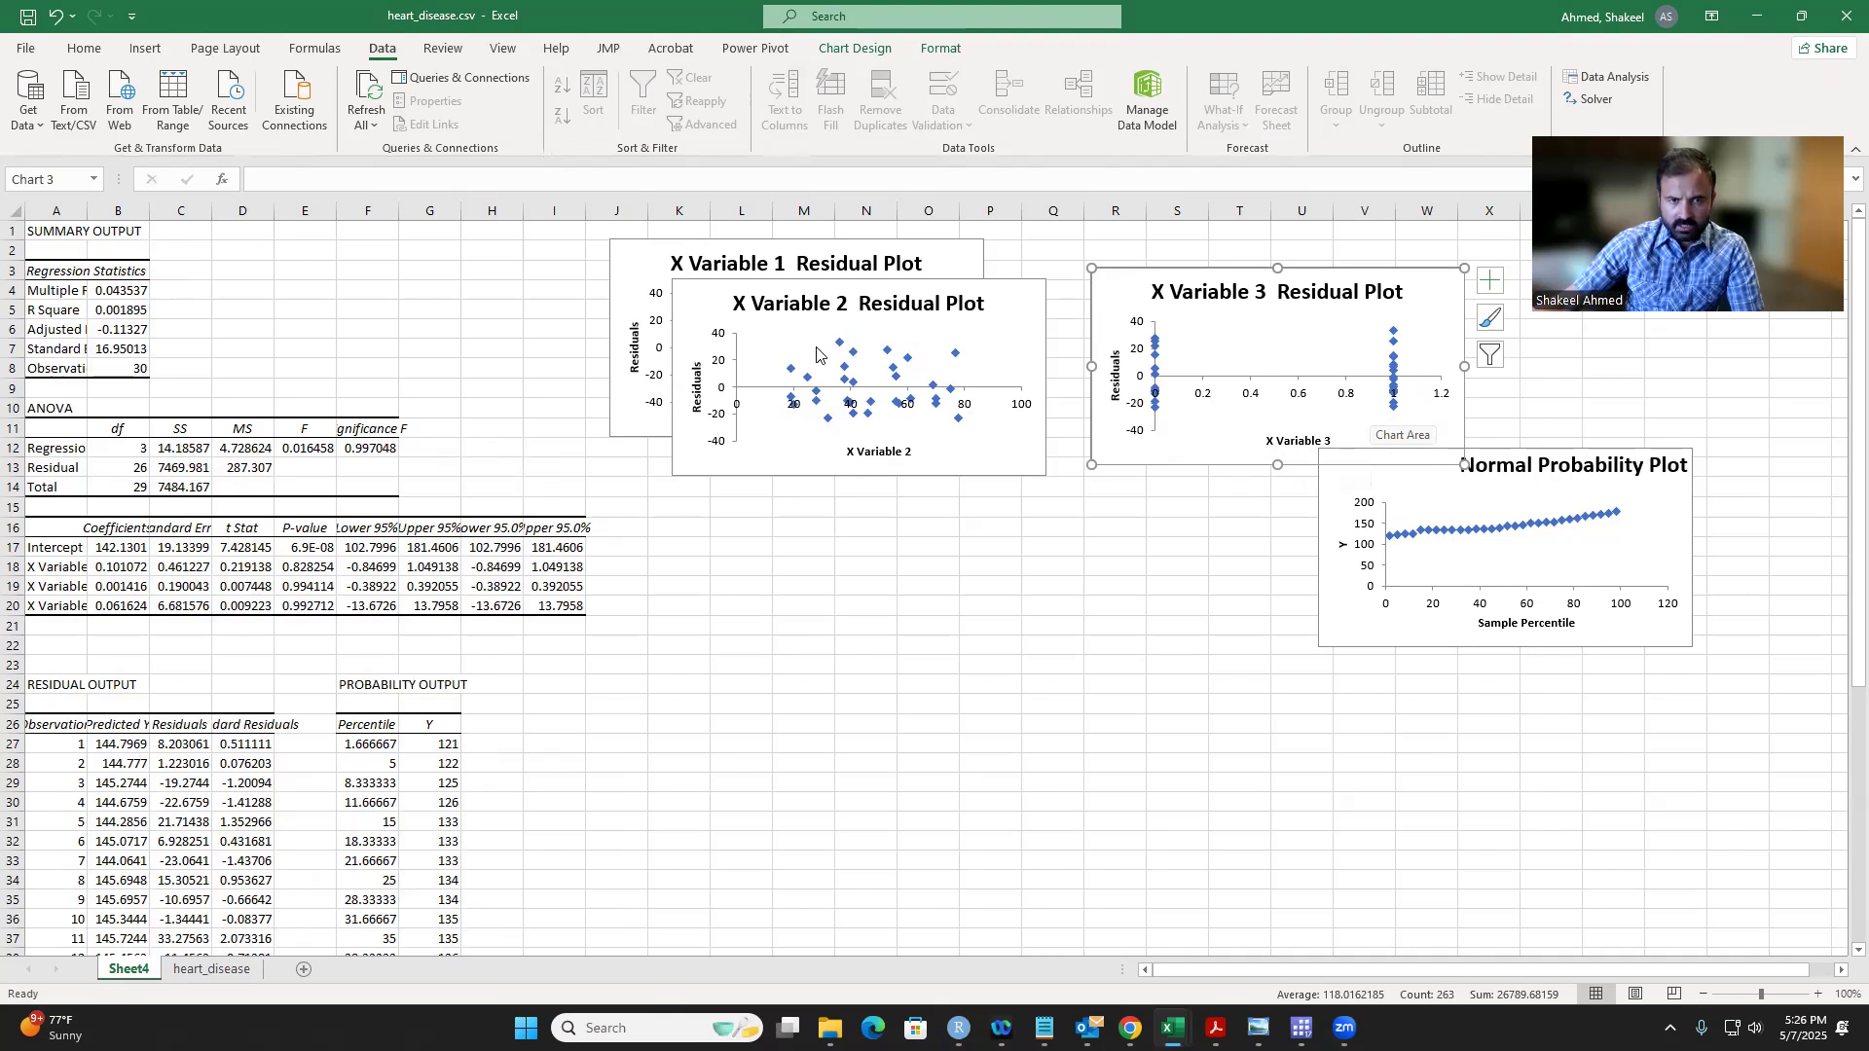
pyautogui.moveTo(756, 307); pyautogui.dragTo(1039, 512)
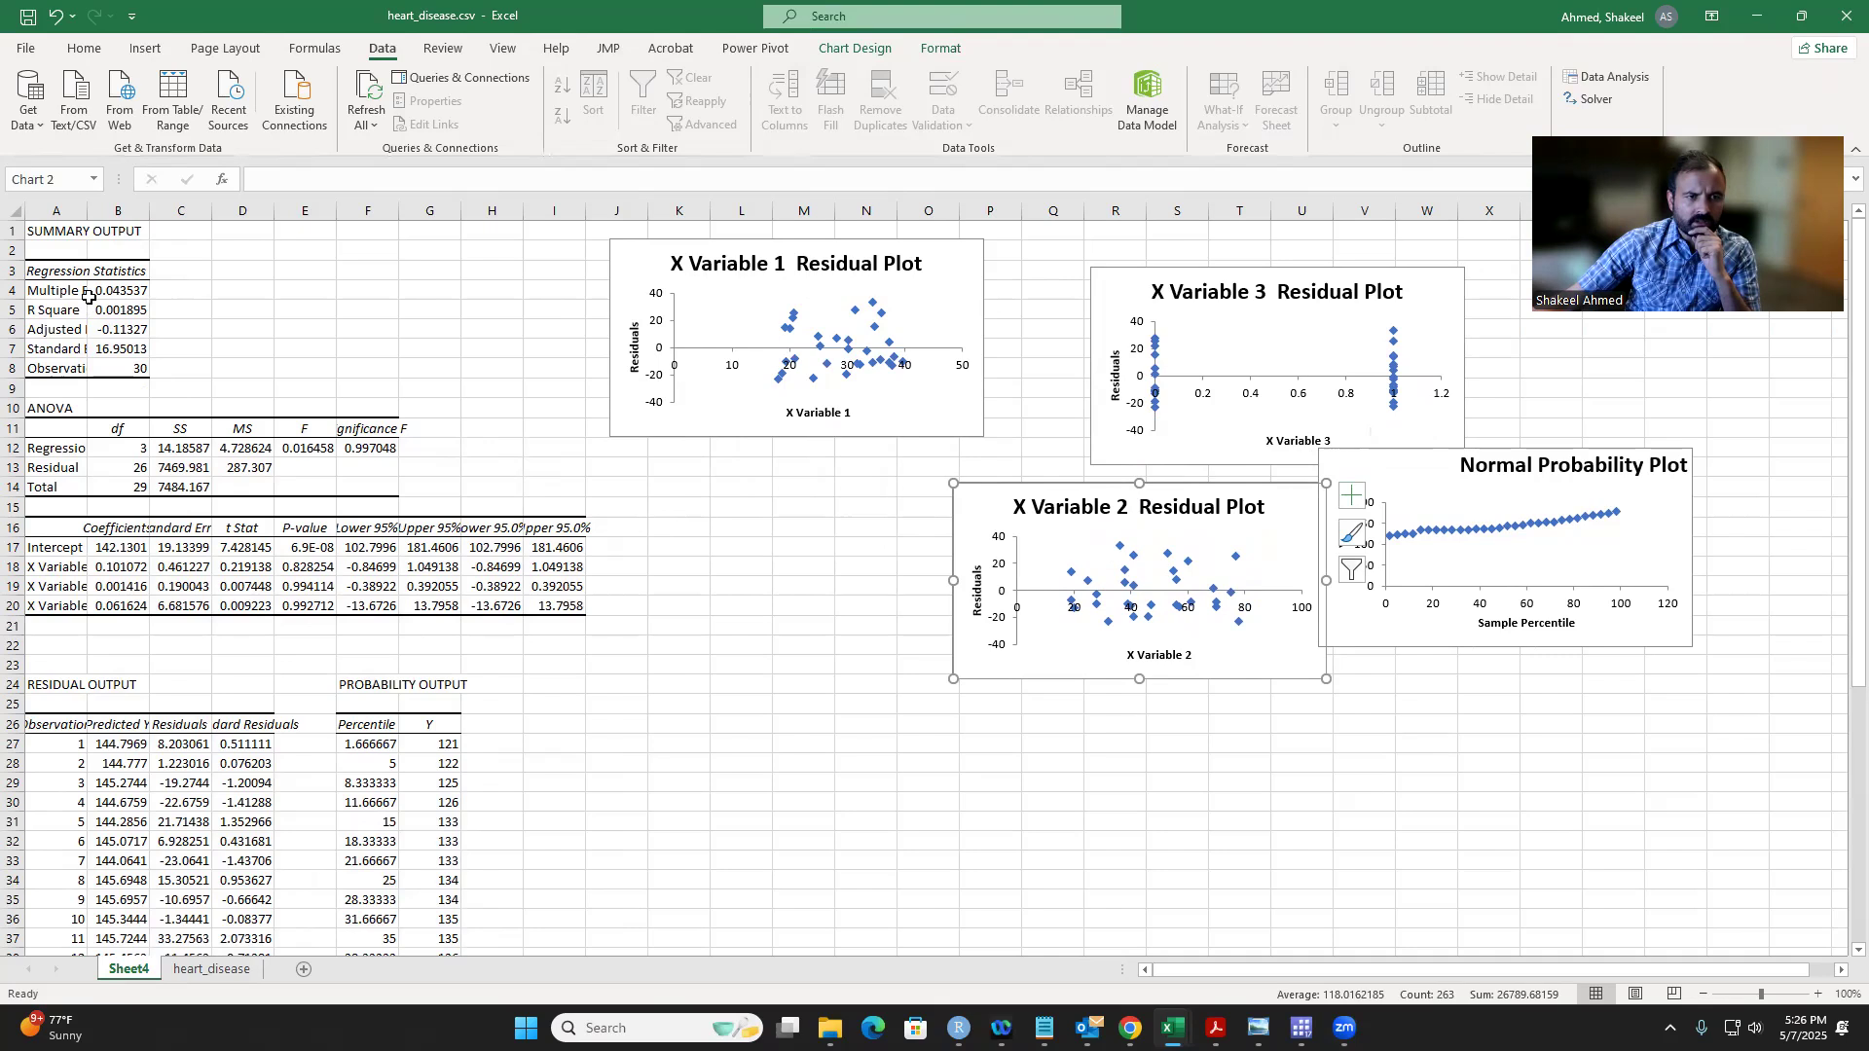
# Step: Widen column A to show more of the row labels and examine the P-values of the intercept and three X variables
pyautogui.moveTo(87, 211); pyautogui.dragTo(105, 214)
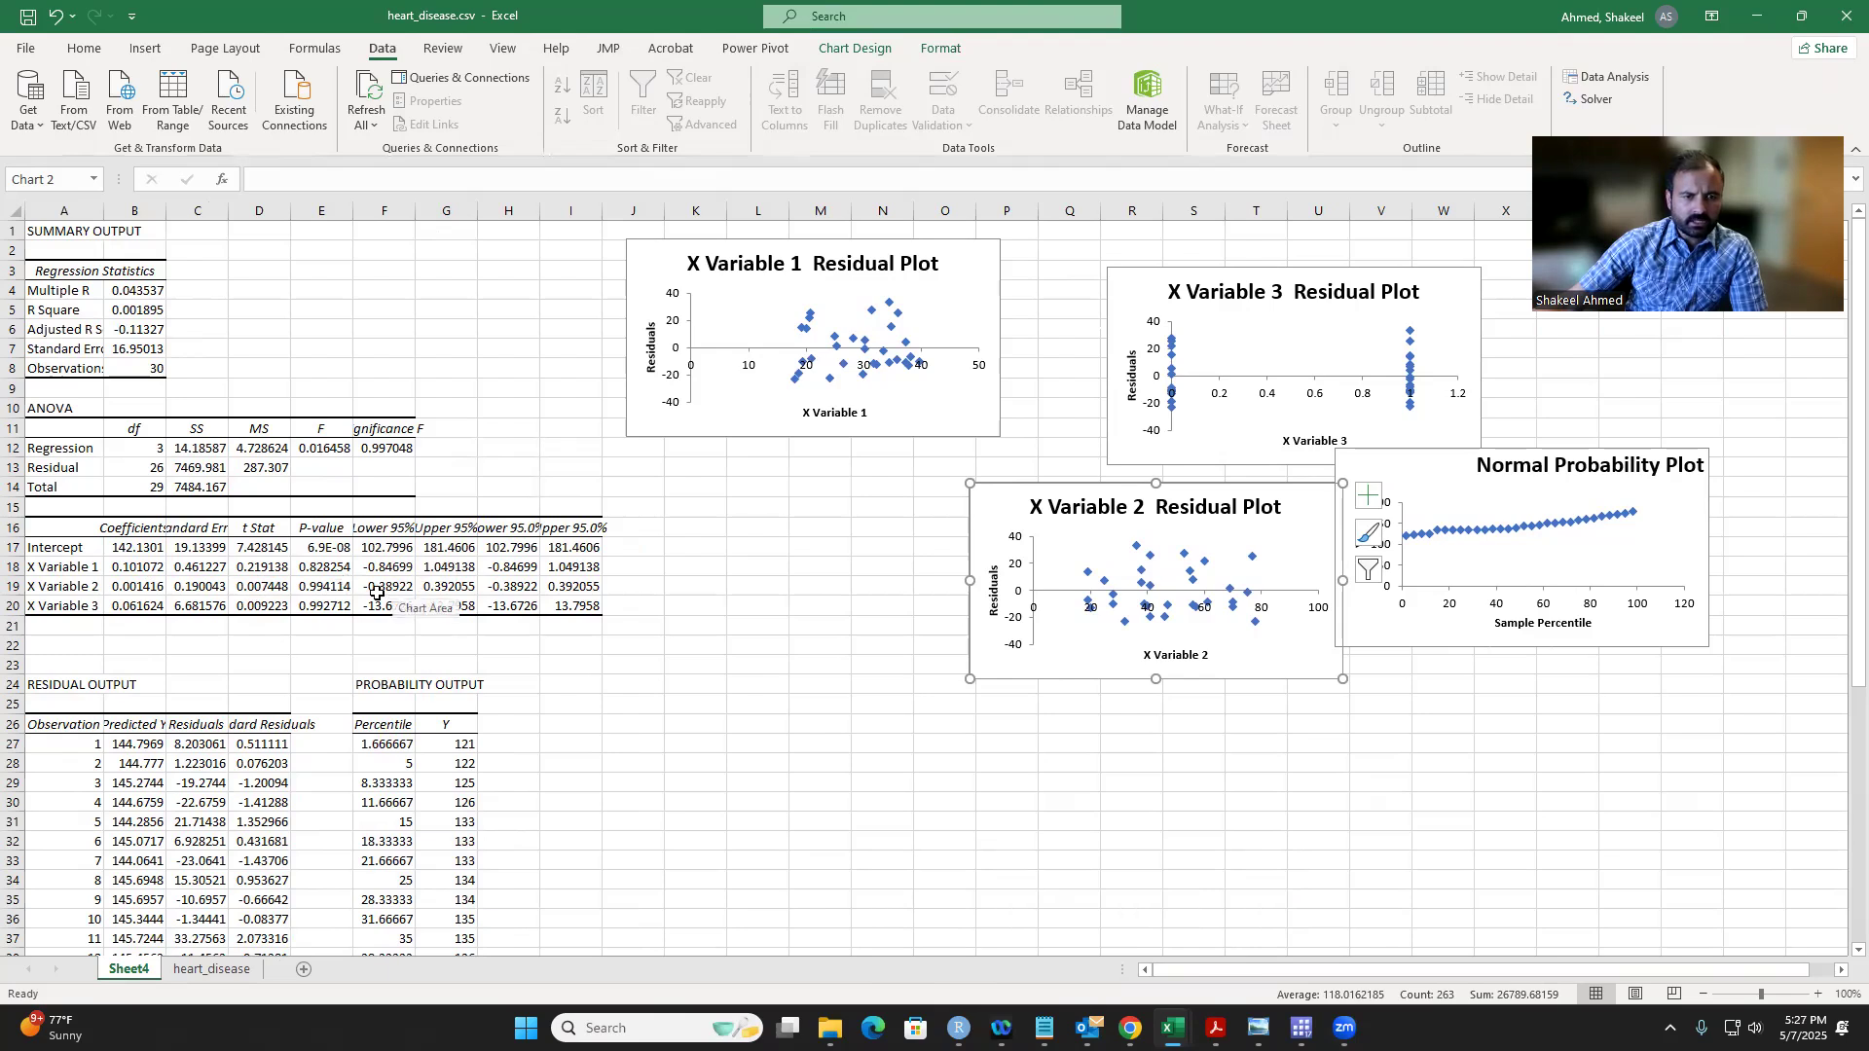
pyautogui.moveTo(324, 549); pyautogui.dragTo(325, 604)
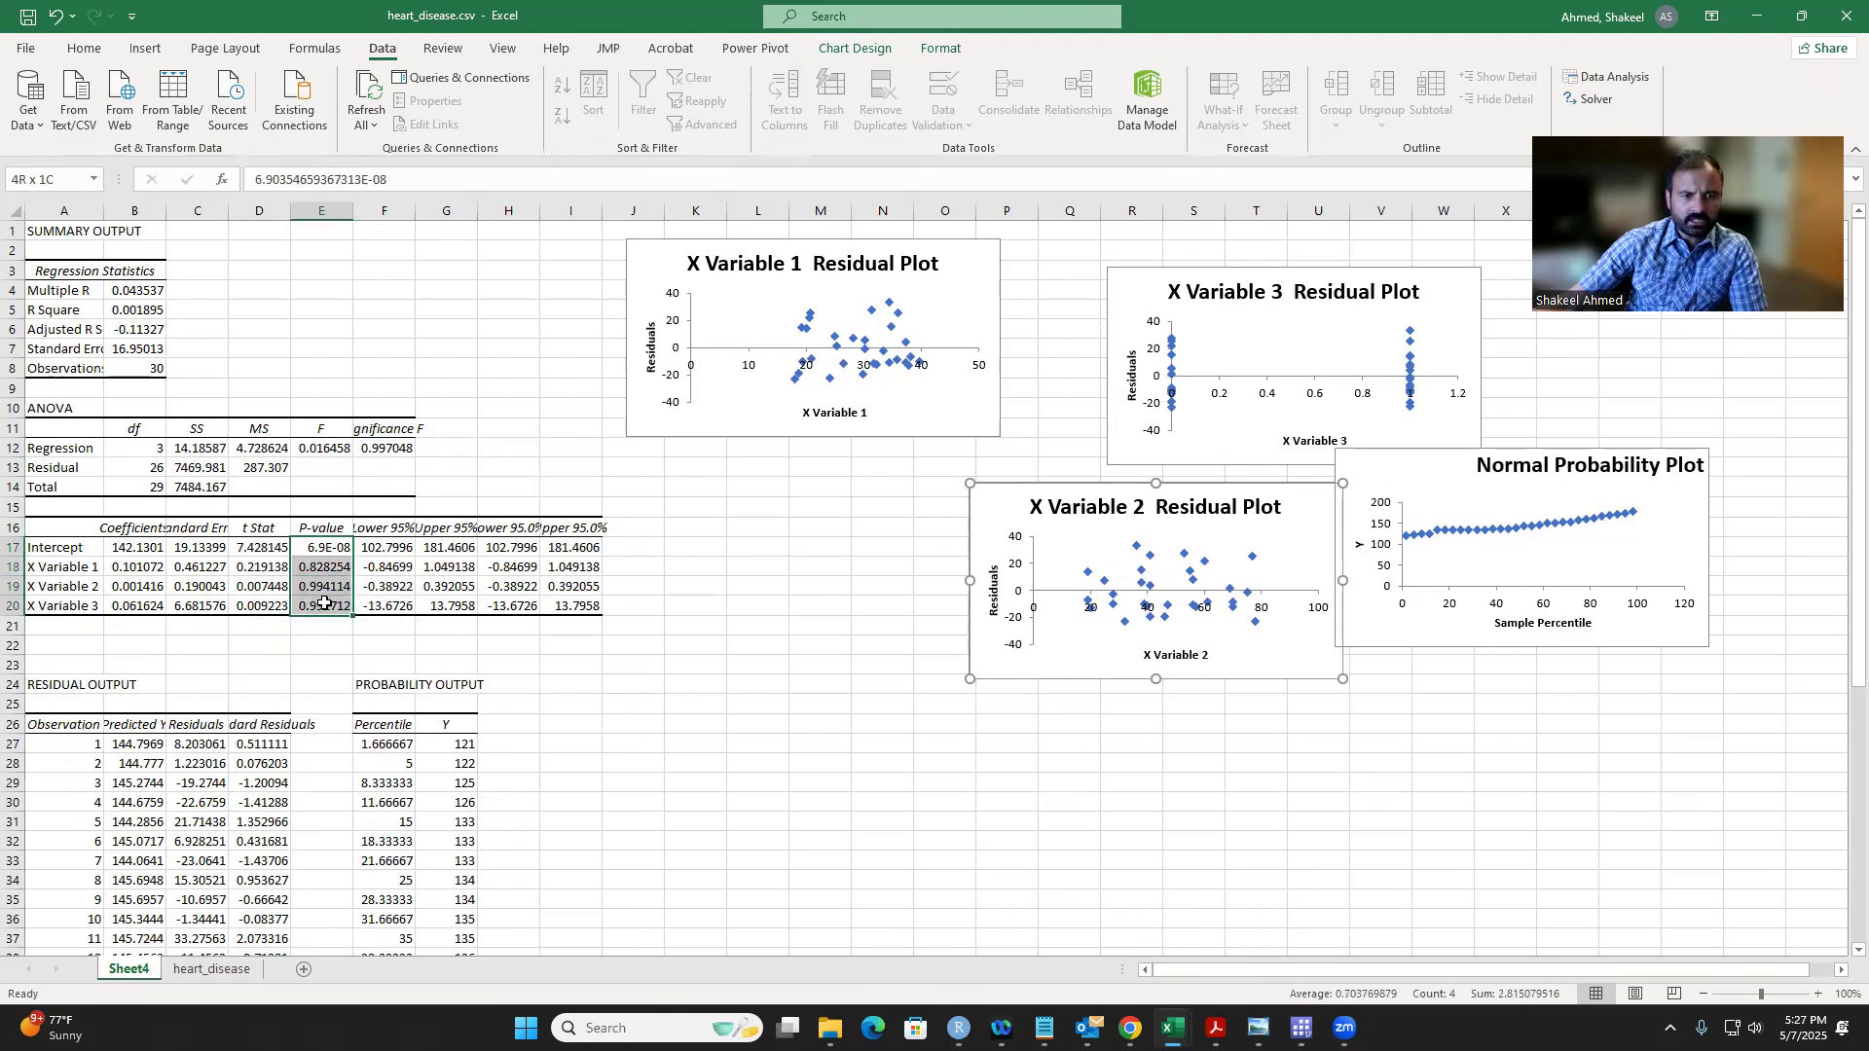
pyautogui.click(322, 588)
pyautogui.click(313, 568)
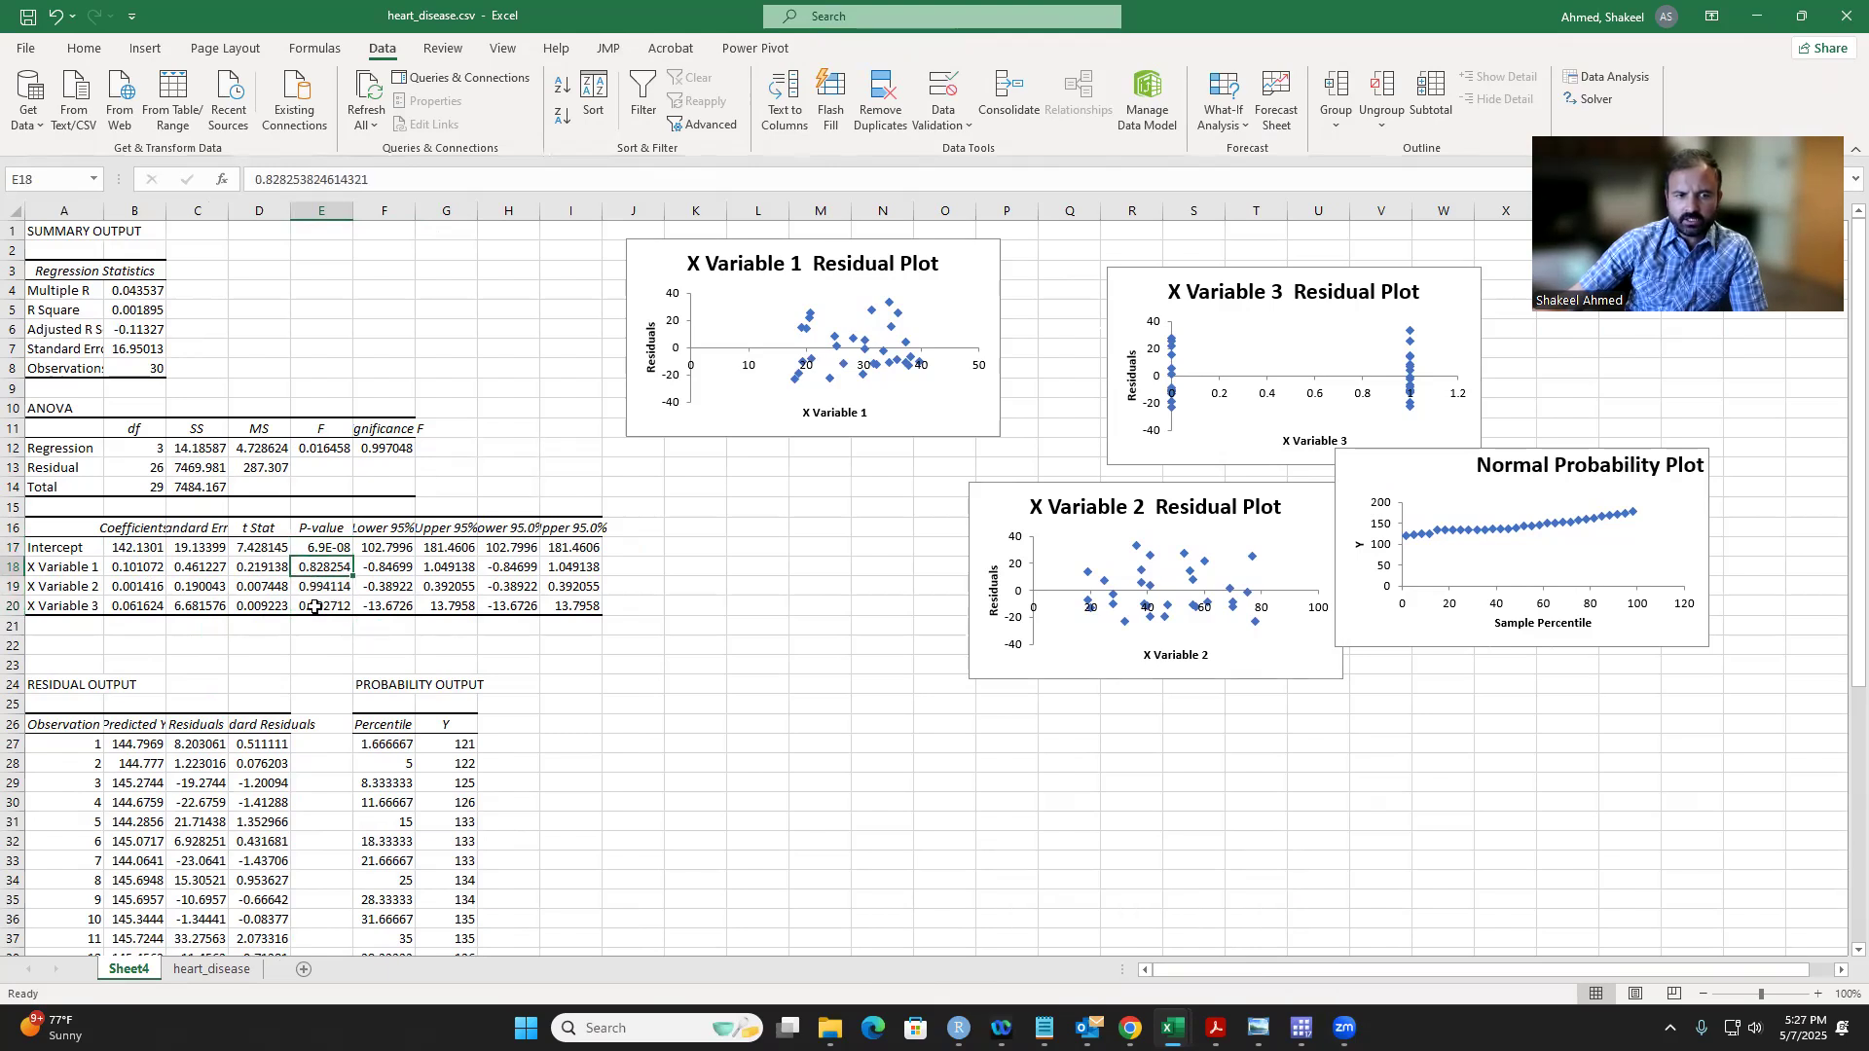
pyautogui.click(313, 590)
pyautogui.click(314, 608)
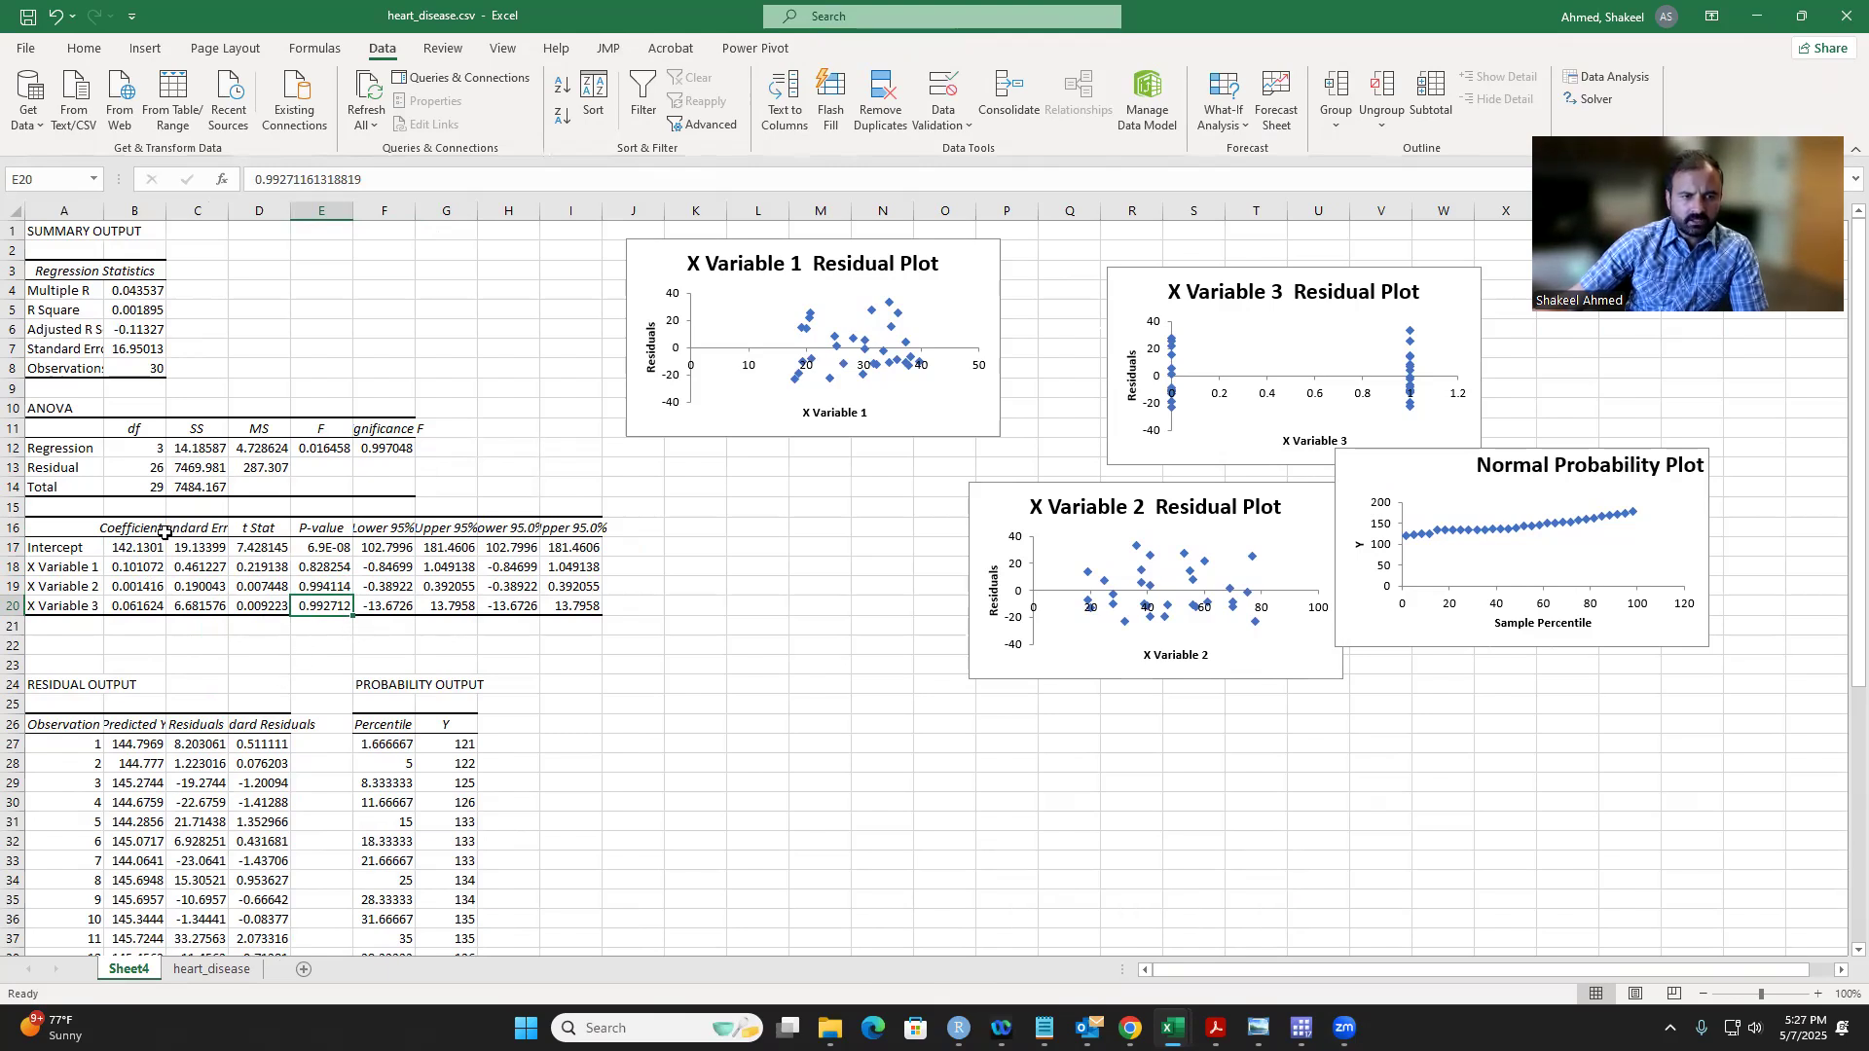
# Step: Widen column B and examine the regression coefficients, the first predicted Y, the F statistic and R Square
pyautogui.moveTo(164, 203); pyautogui.dragTo(192, 203)
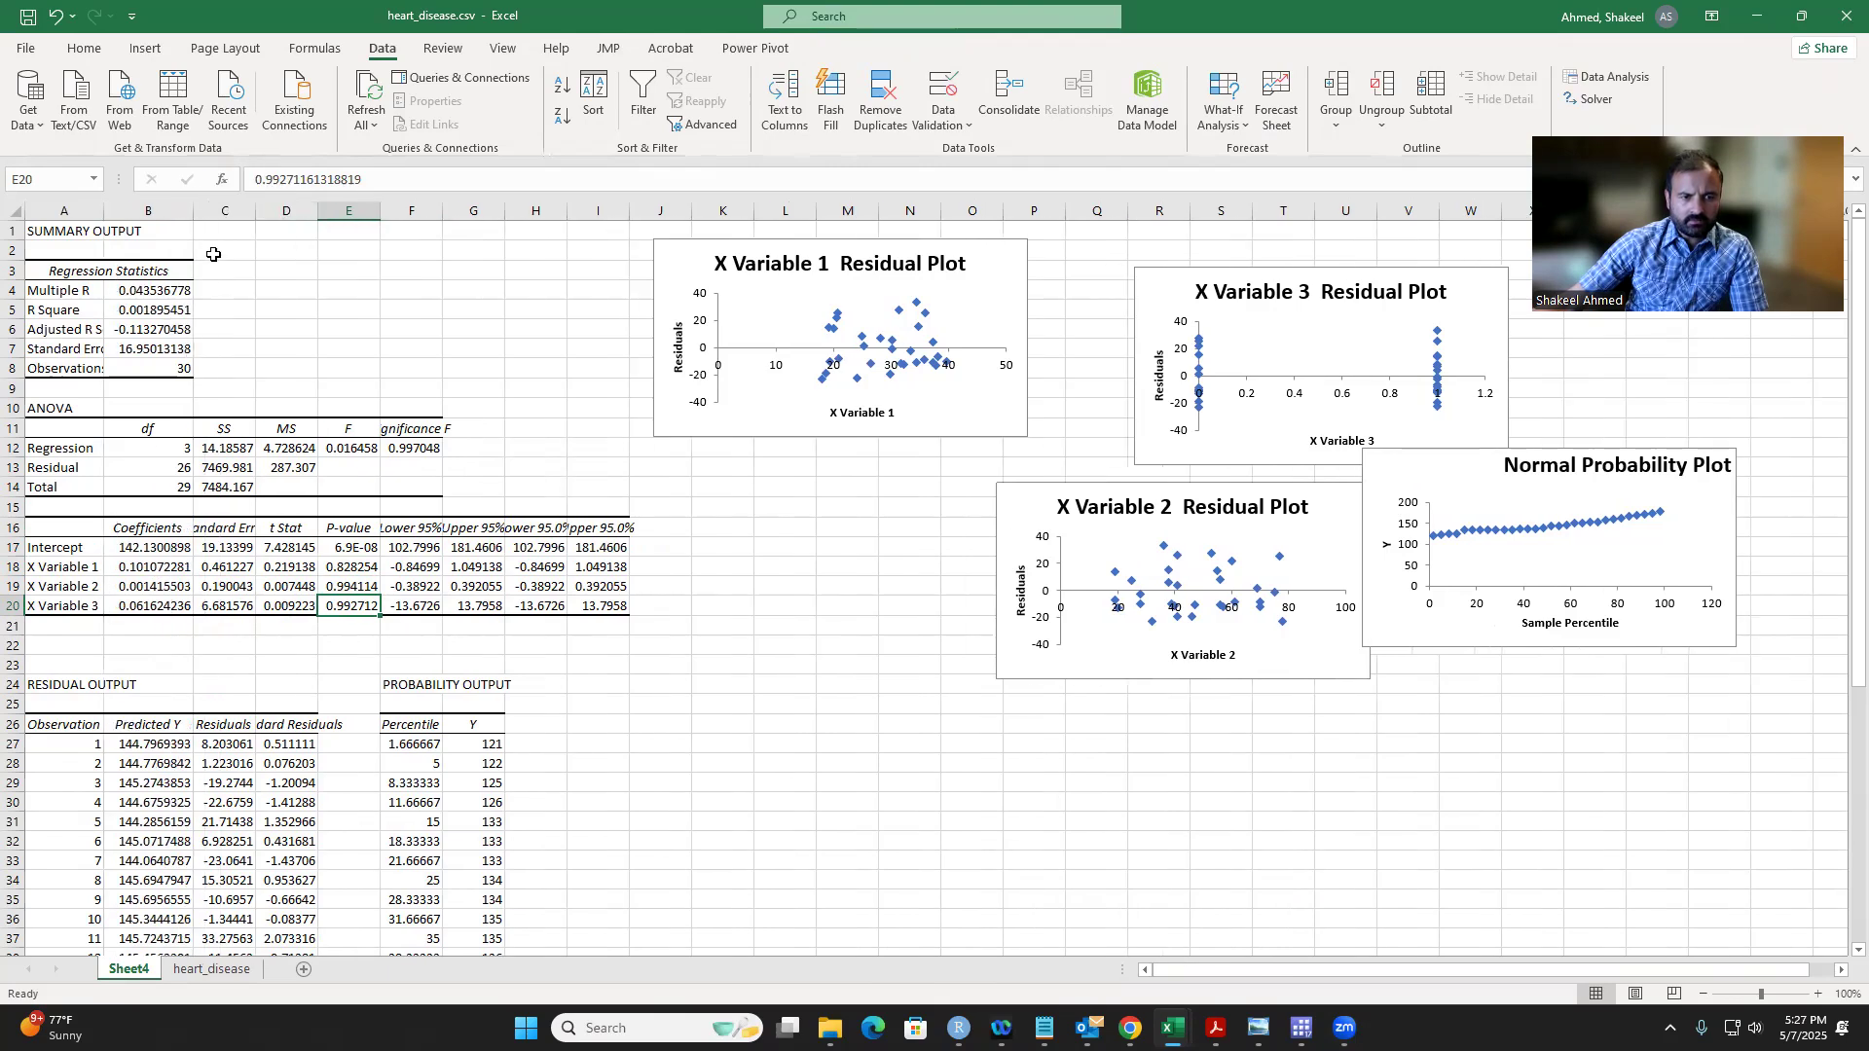
pyautogui.click(144, 550)
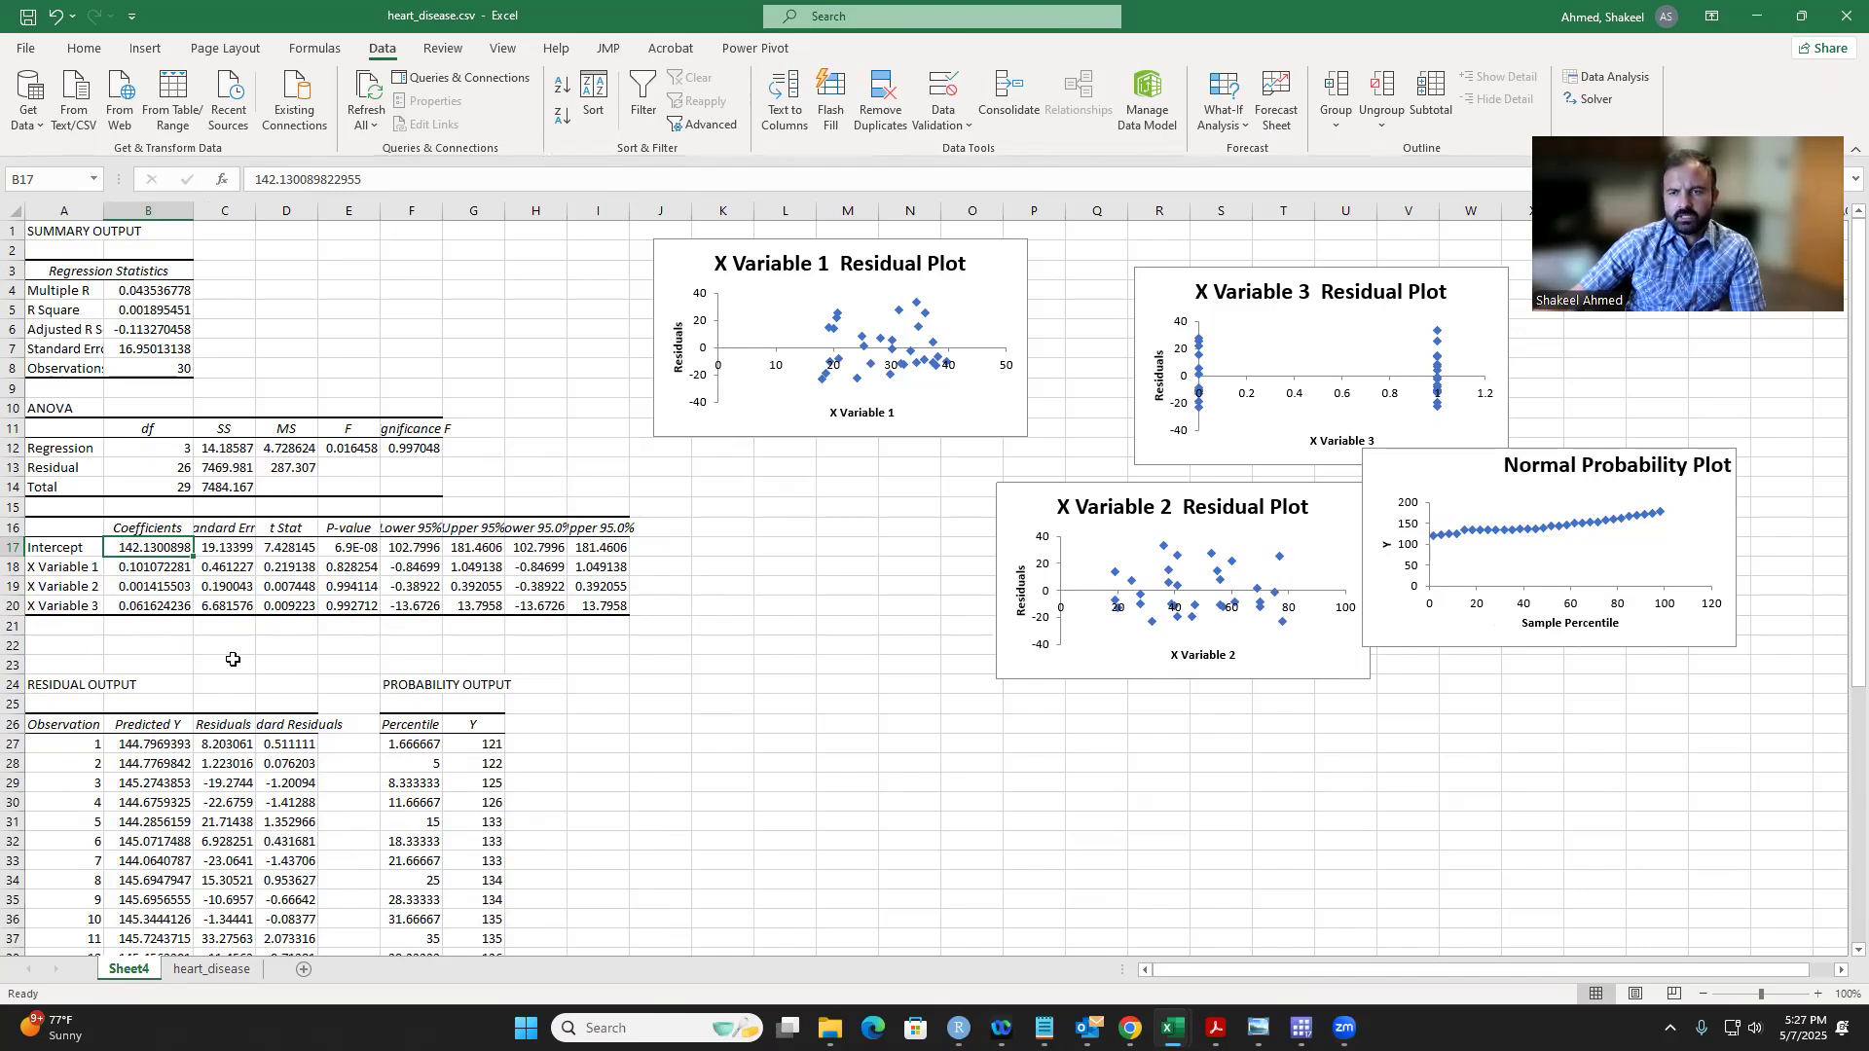
pyautogui.click(134, 744)
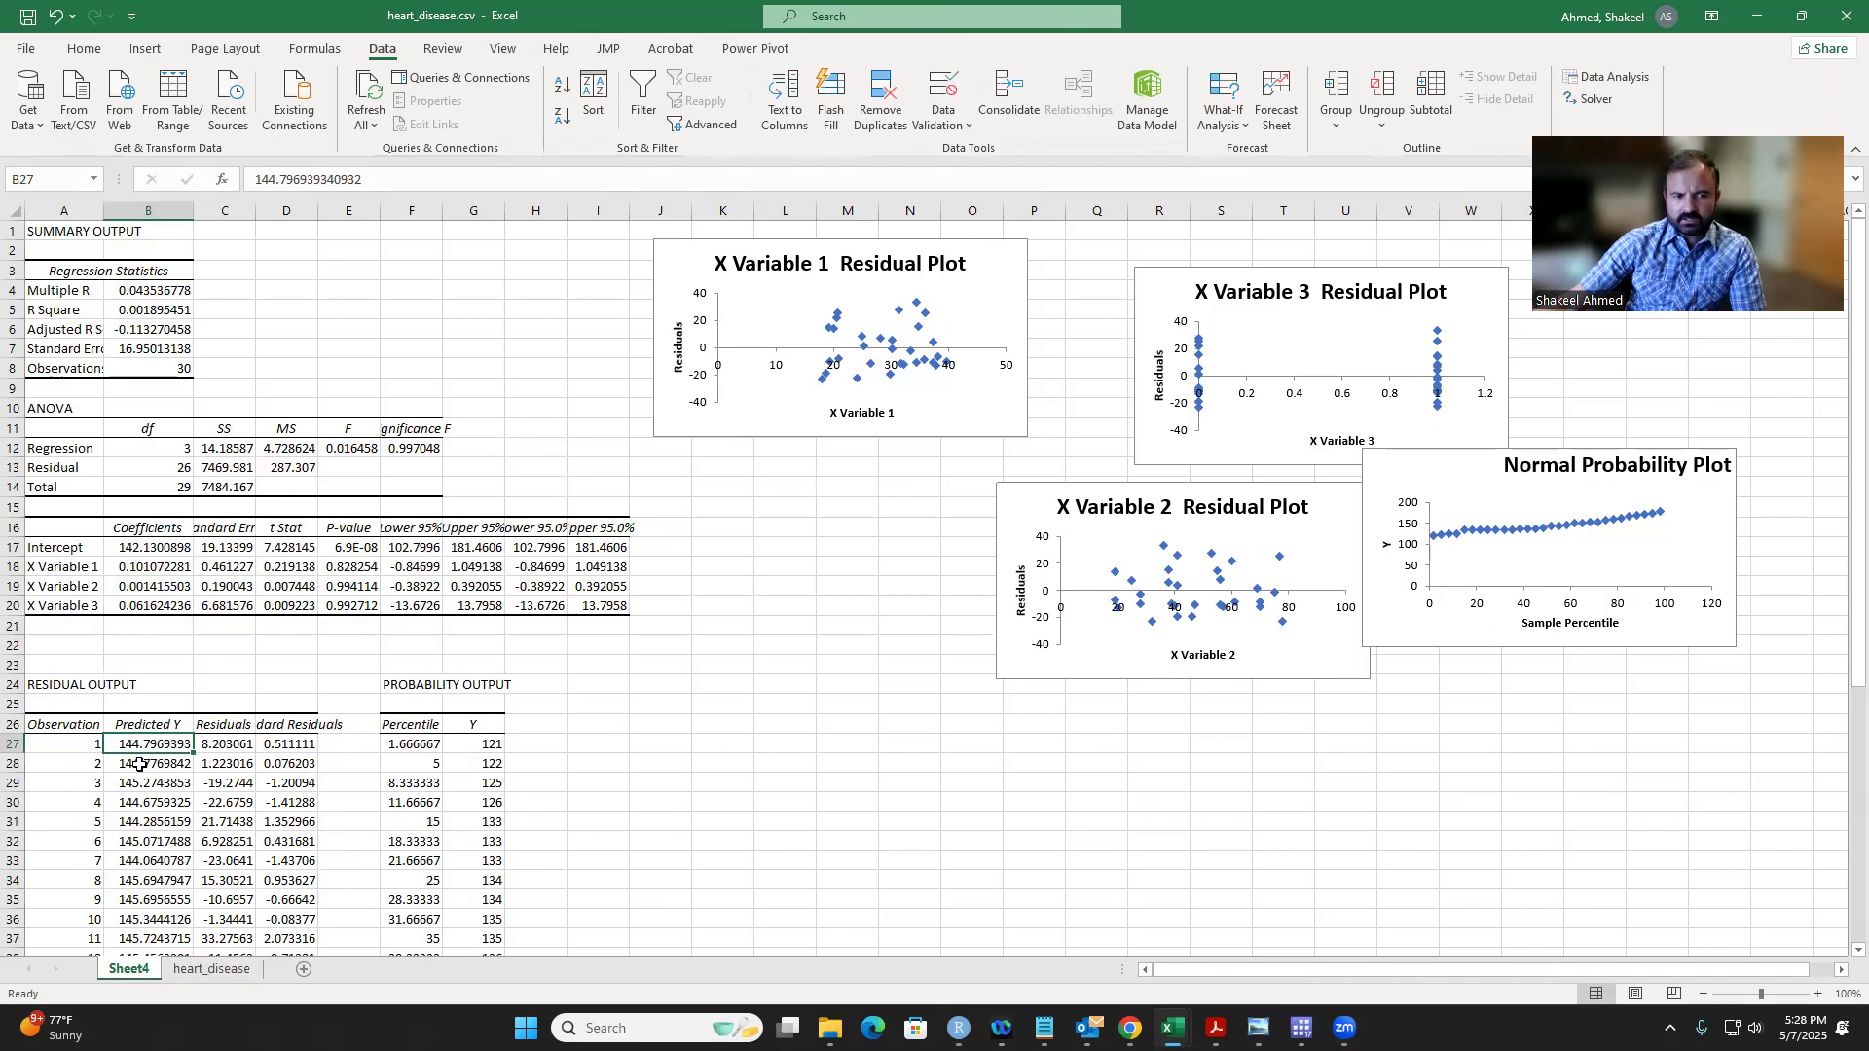
pyautogui.click(119, 569)
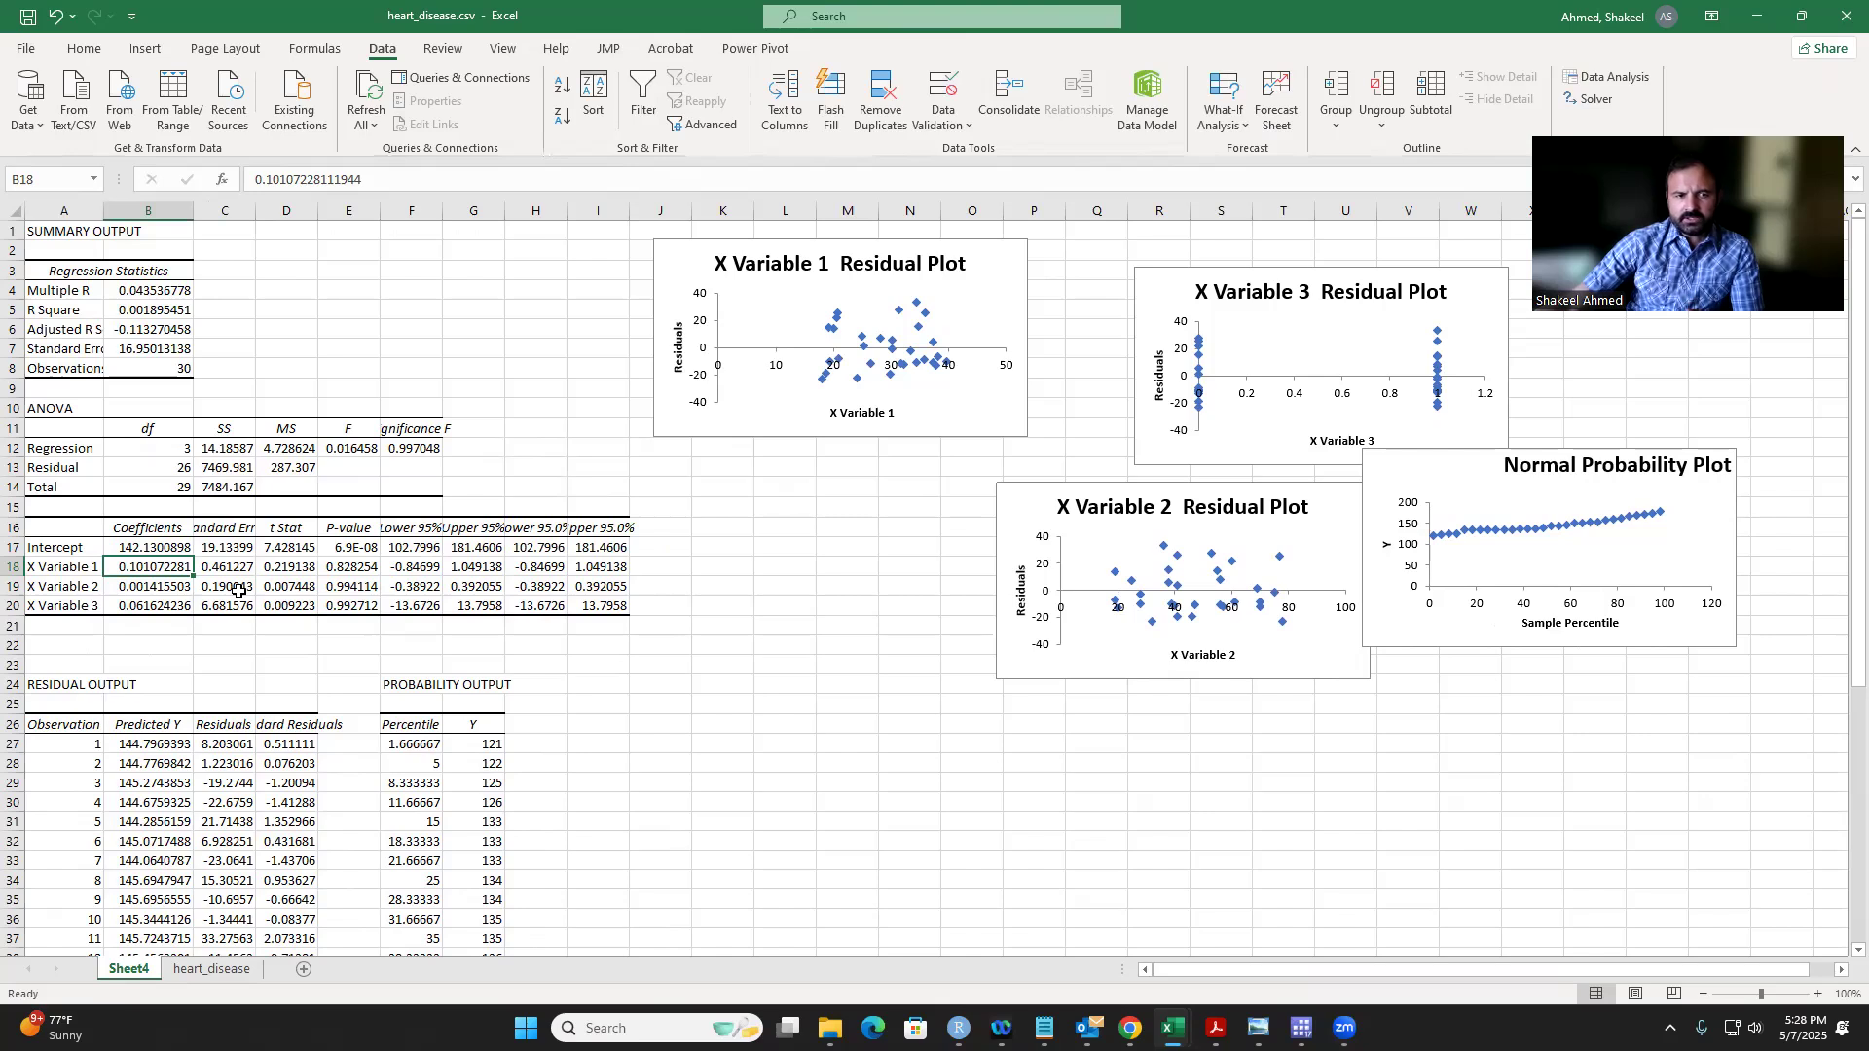
pyautogui.click(144, 586)
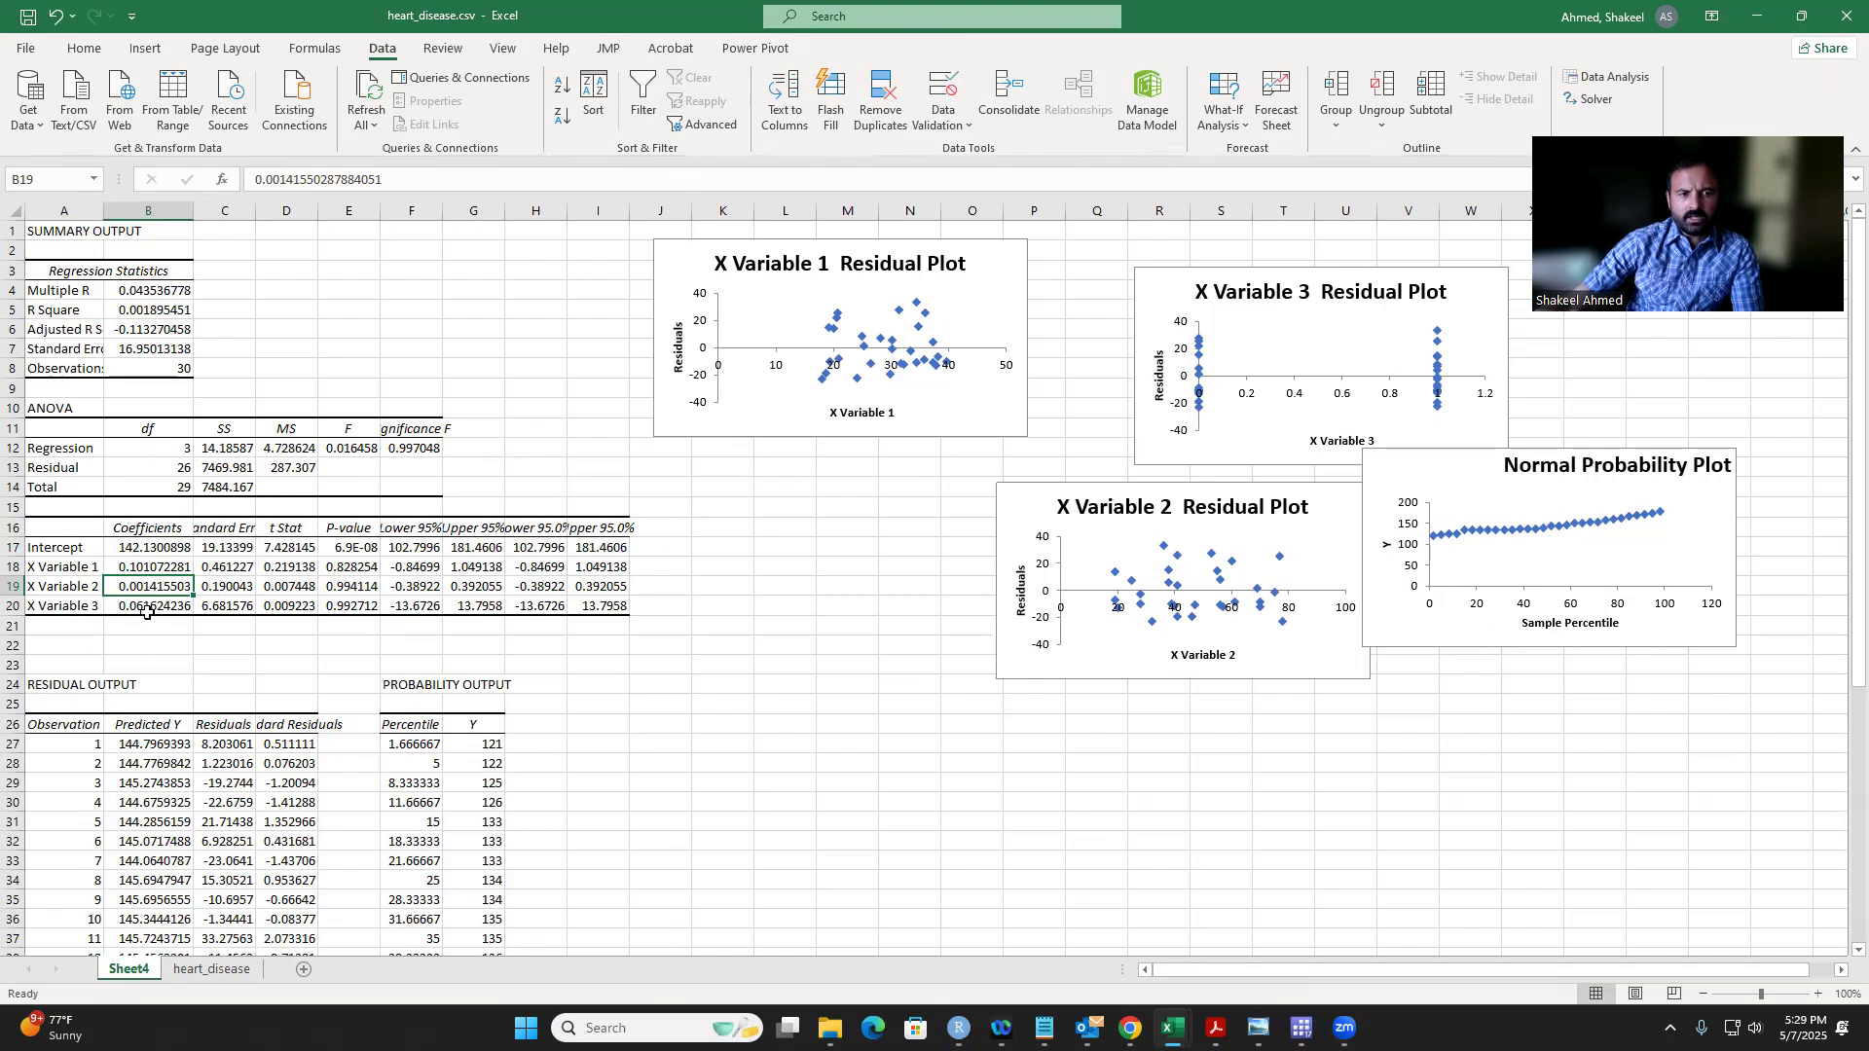
pyautogui.click(148, 605)
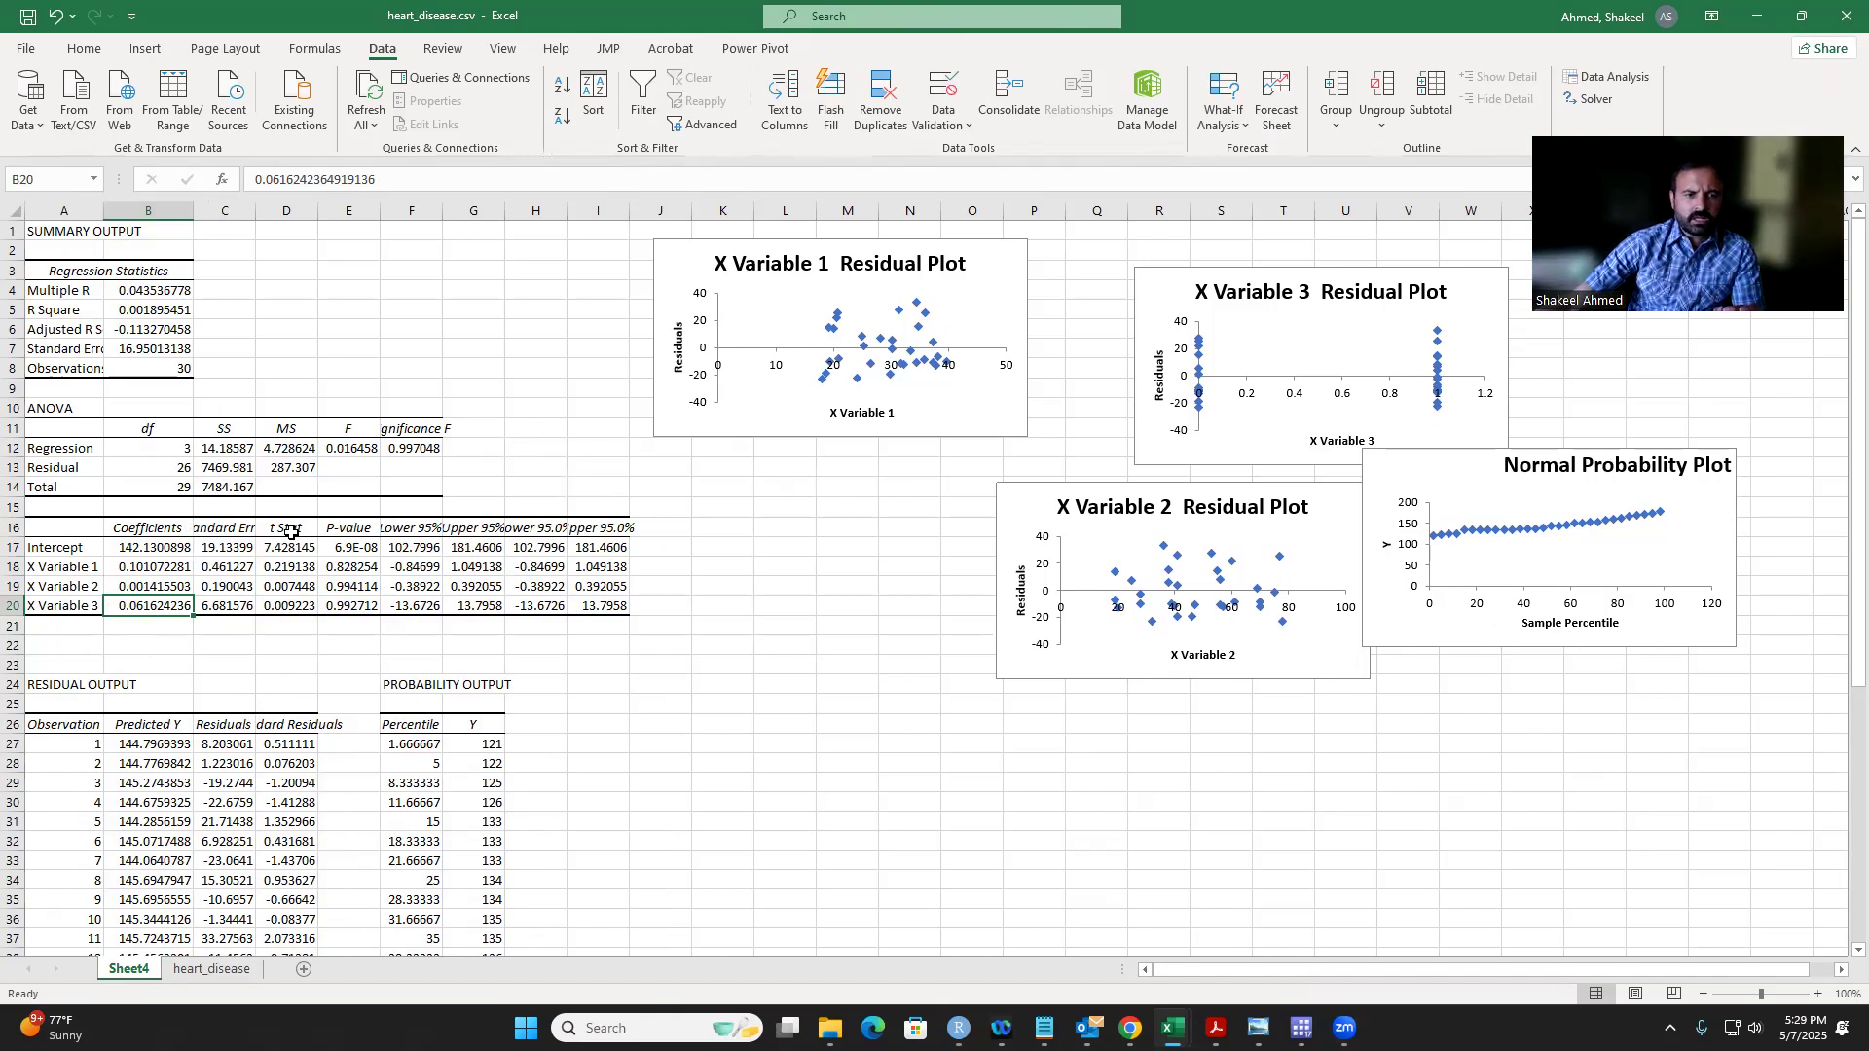
pyautogui.click(338, 443)
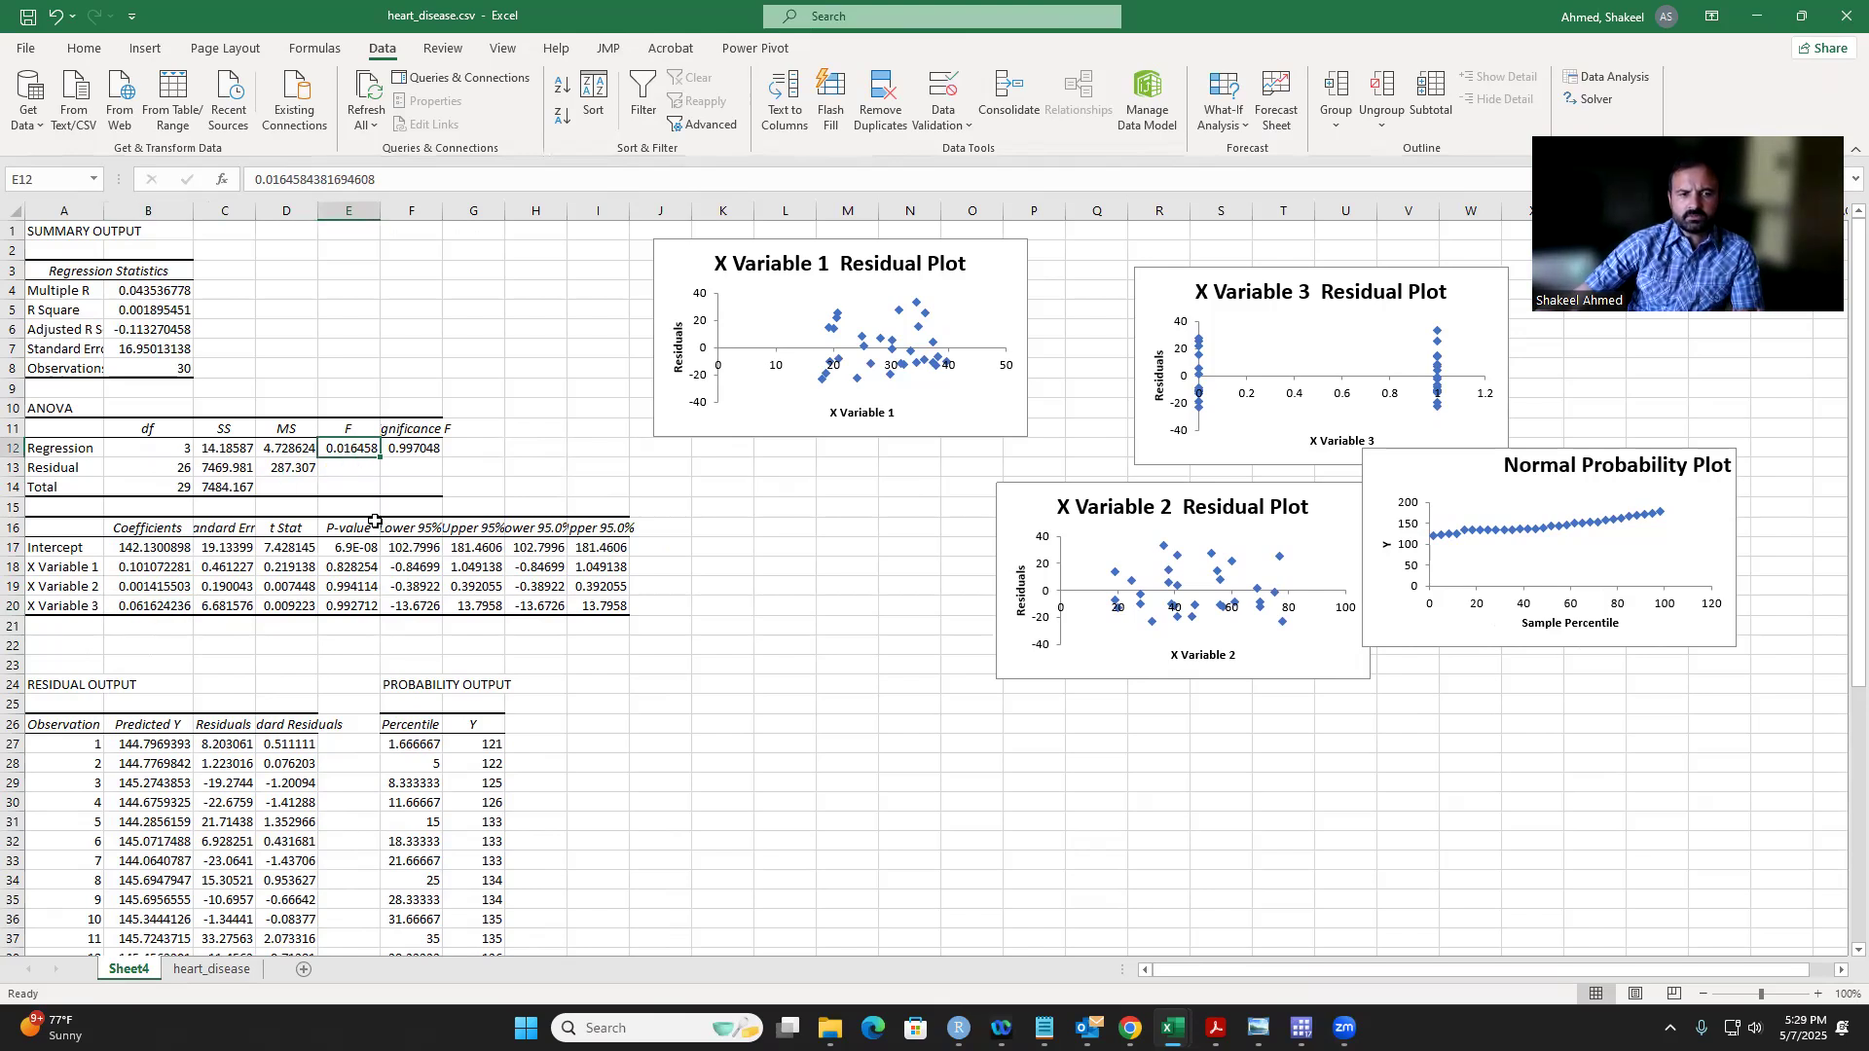
pyautogui.click(137, 311)
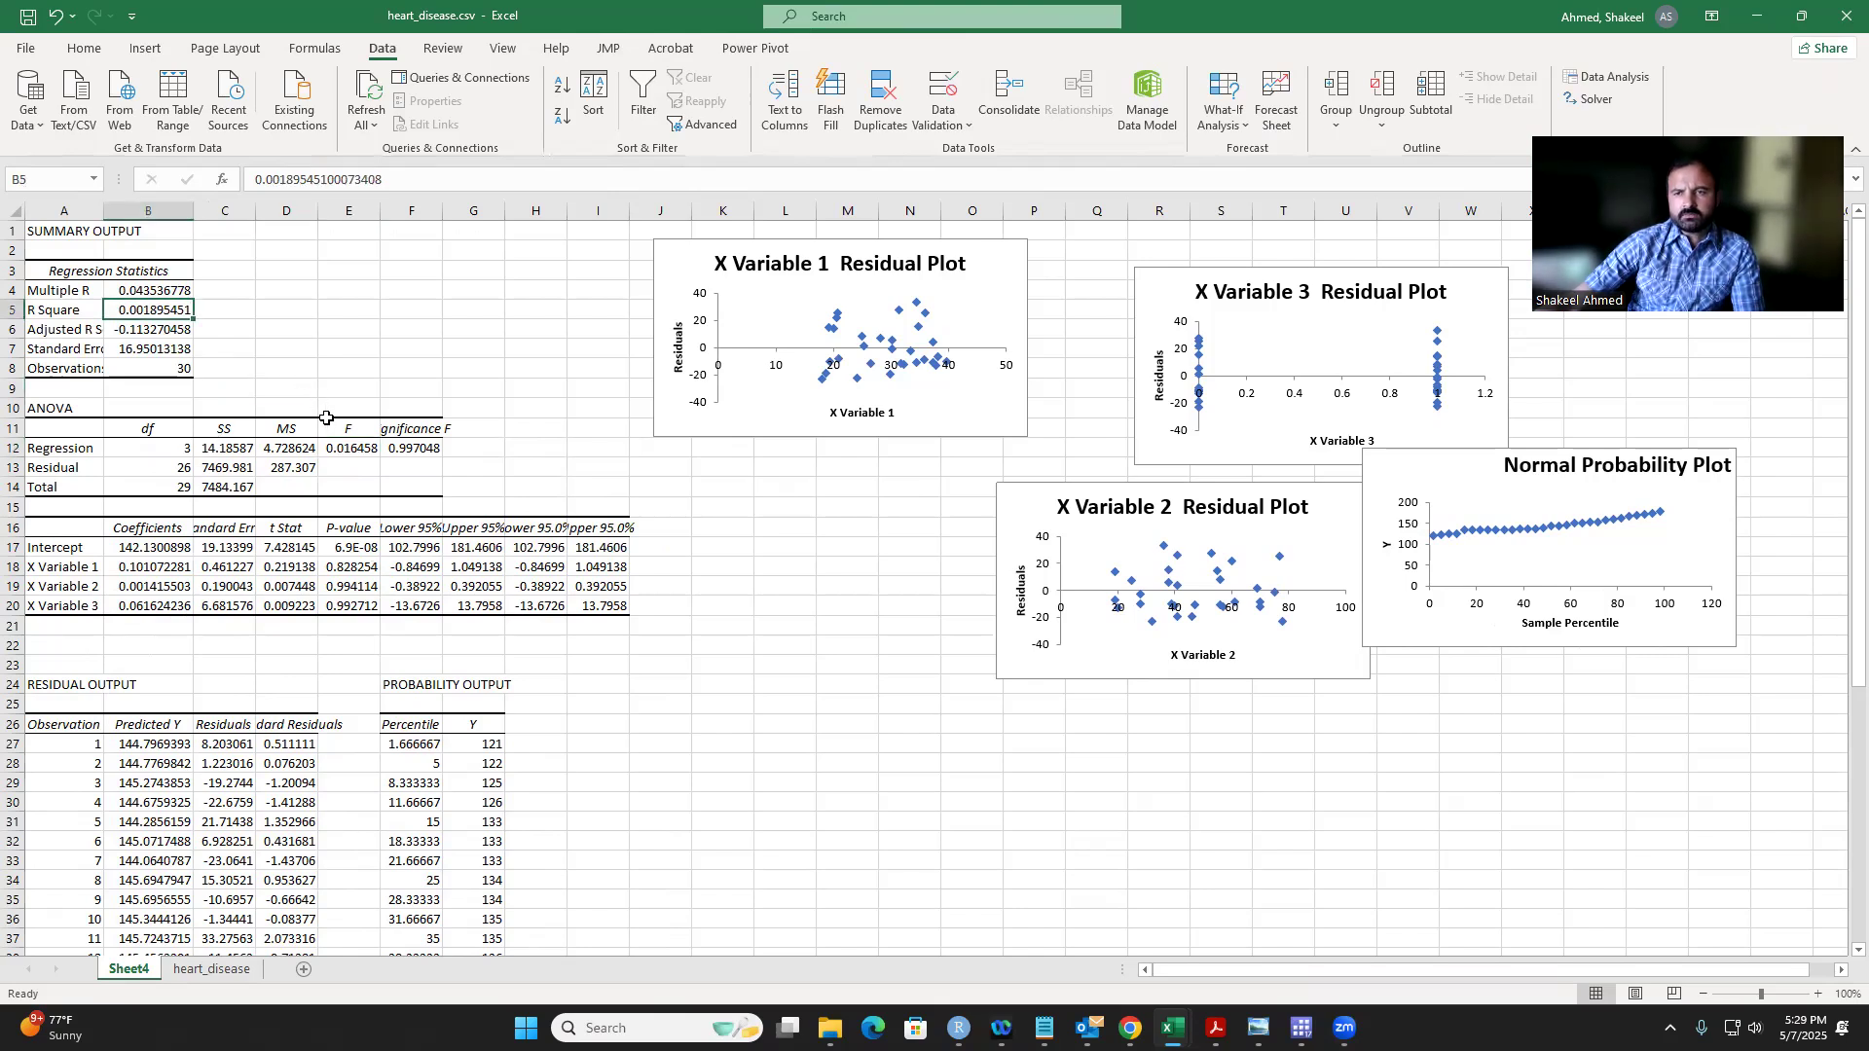